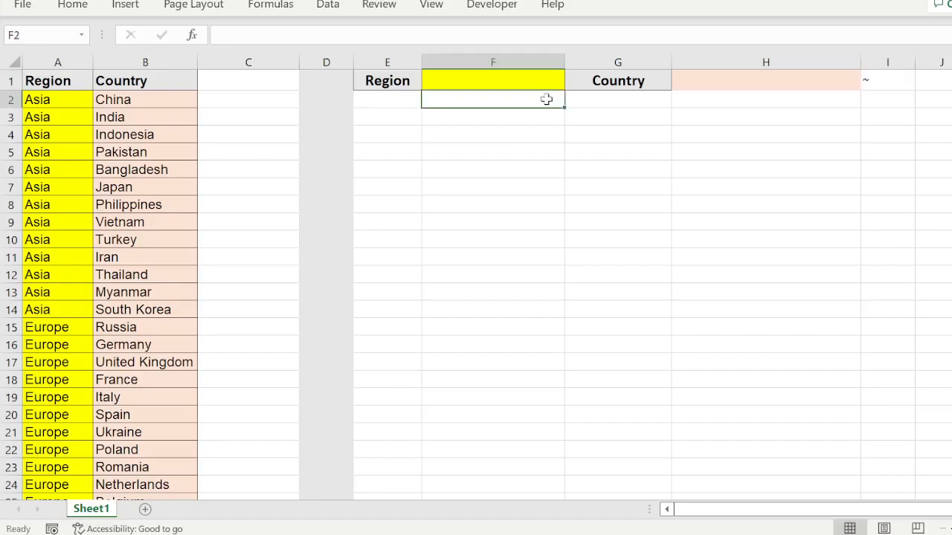
# - Examine the Region and Country lists in columns A and B and the empty input cells F1 and H1
pyautogui.click(554, 80)
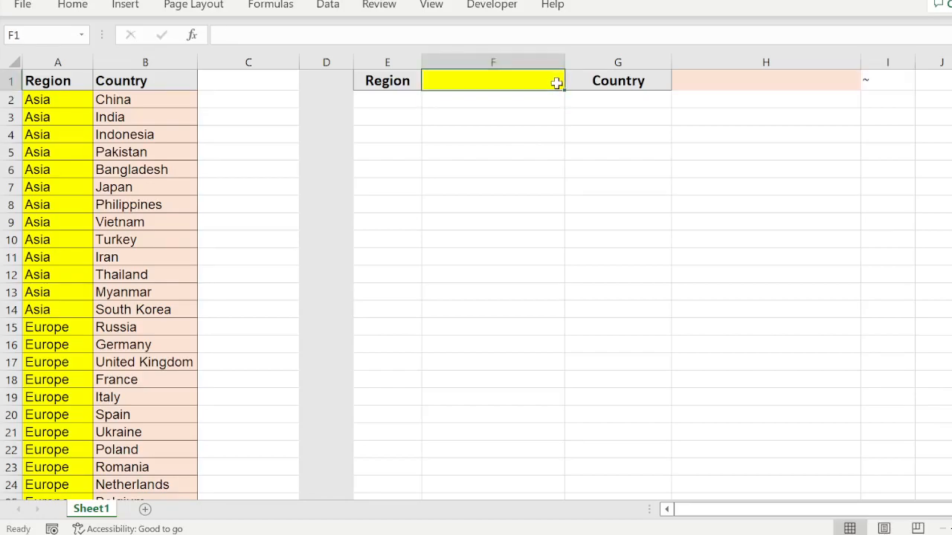
pyautogui.click(735, 79)
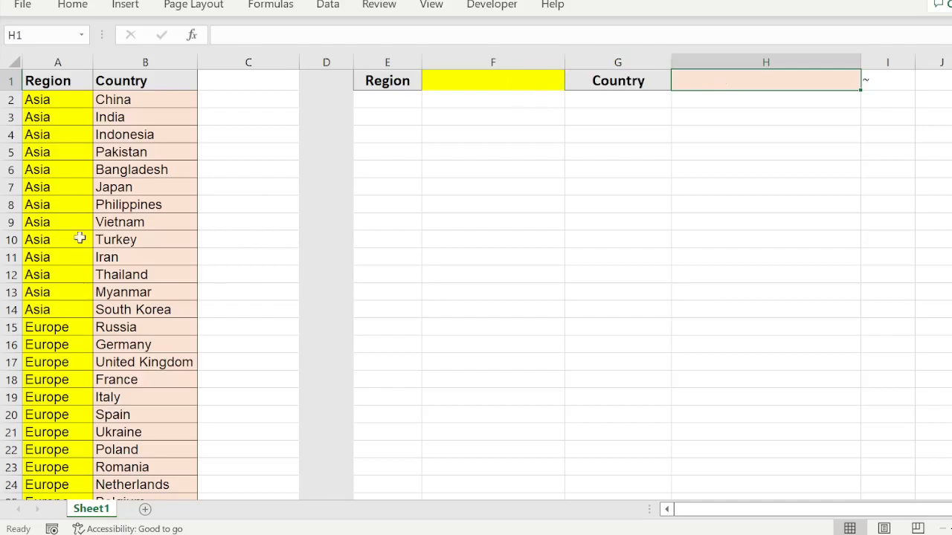
pyautogui.click(83, 82)
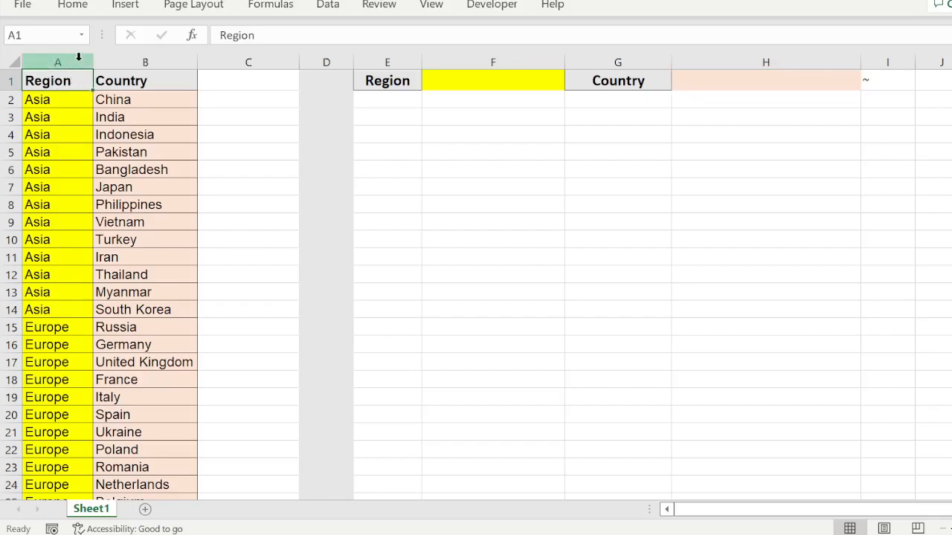
pyautogui.moveTo(78, 62); pyautogui.dragTo(147, 64)
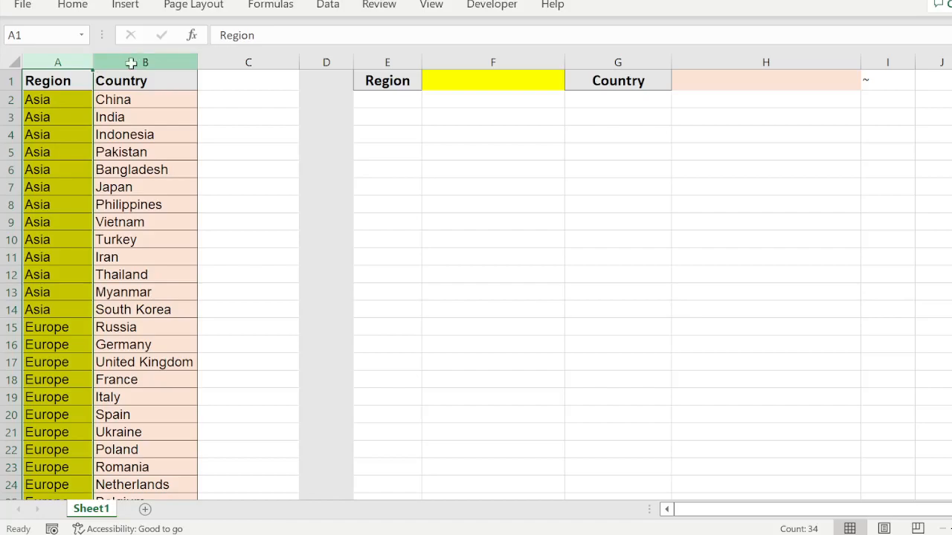
pyautogui.click(131, 62)
pyautogui.click(79, 82)
pyautogui.moveTo(64, 102); pyautogui.dragTo(64, 300)
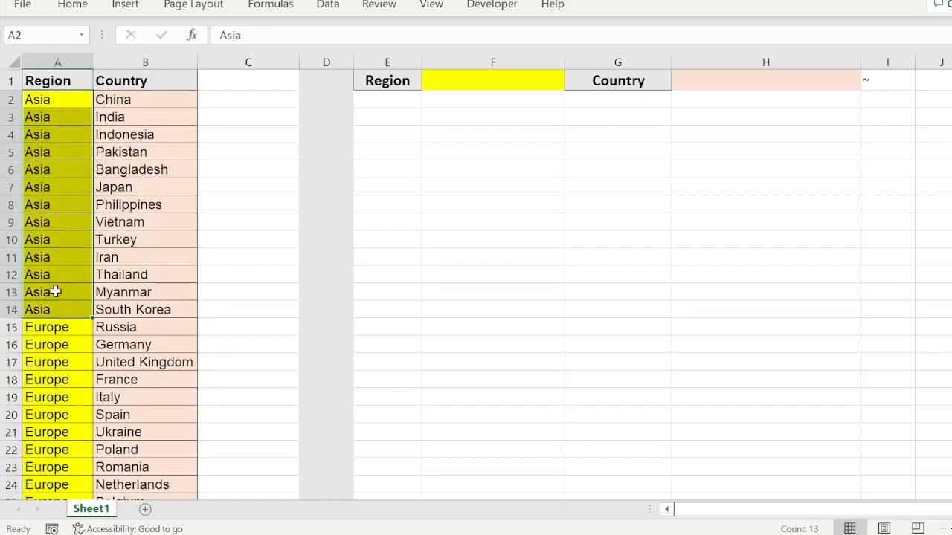
pyautogui.scroll(-3, 86, 274)
pyautogui.click(60, 168)
pyautogui.moveTo(60, 167); pyautogui.dragTo(67, 334)
pyautogui.scroll(-3, 67, 312)
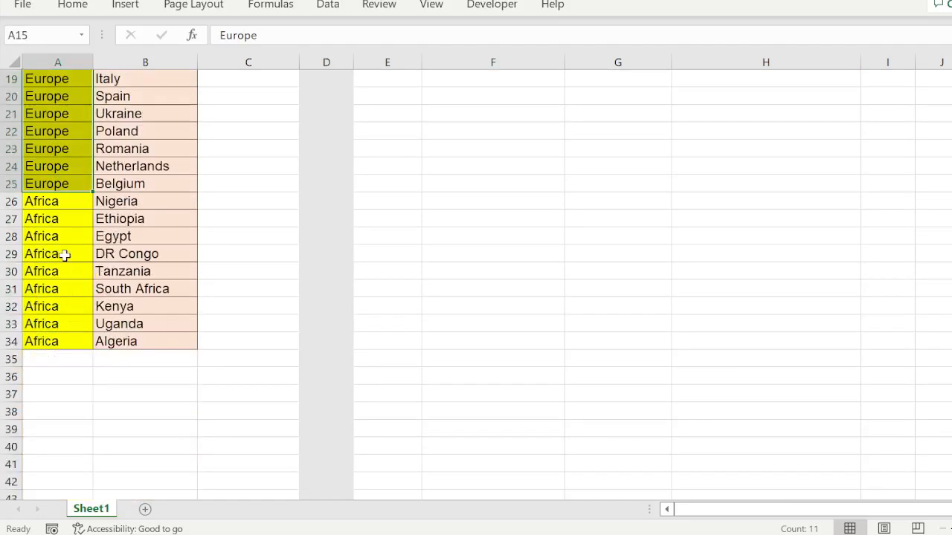
pyautogui.moveTo(72, 198); pyautogui.dragTo(74, 338)
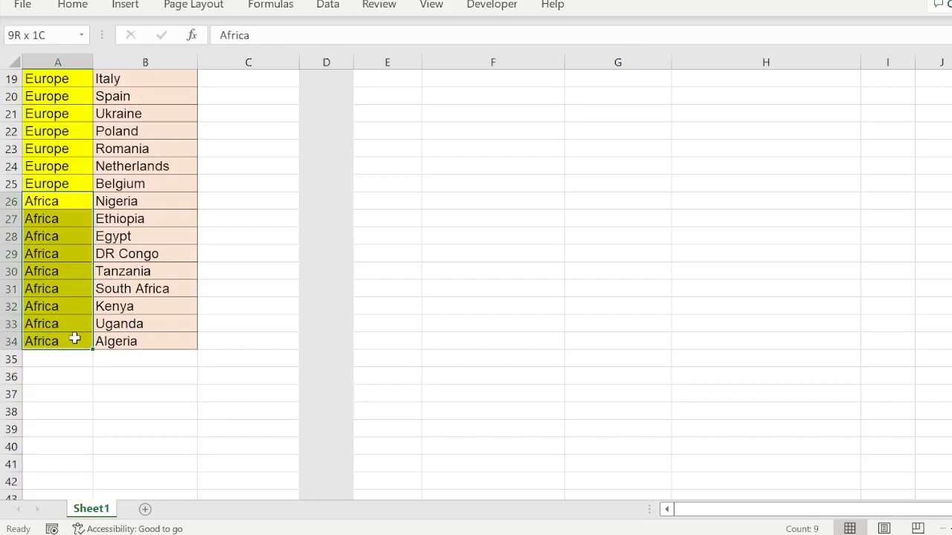
pyautogui.scroll(6, 111, 290)
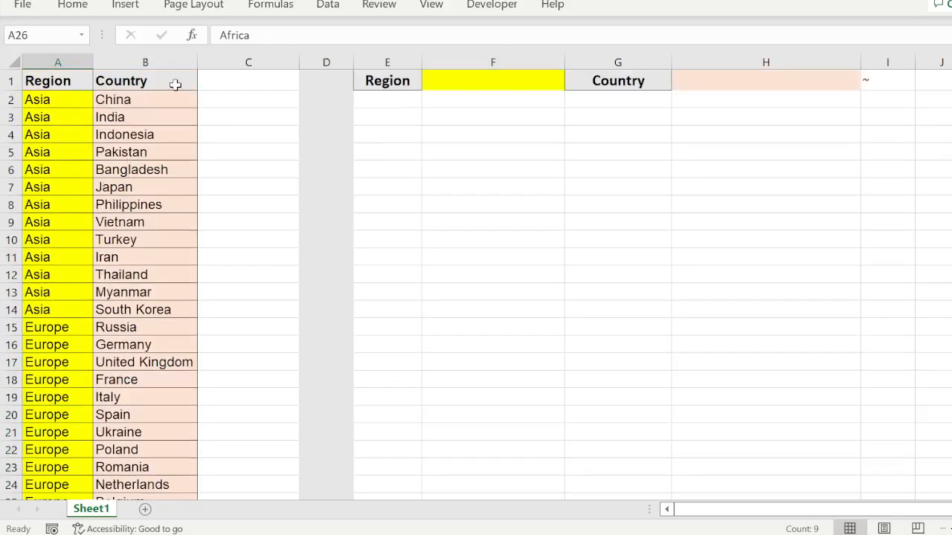
pyautogui.moveTo(168, 104); pyautogui.dragTo(160, 465)
pyautogui.click(146, 328)
pyautogui.scroll(4, 109, 265)
pyautogui.click(503, 89)
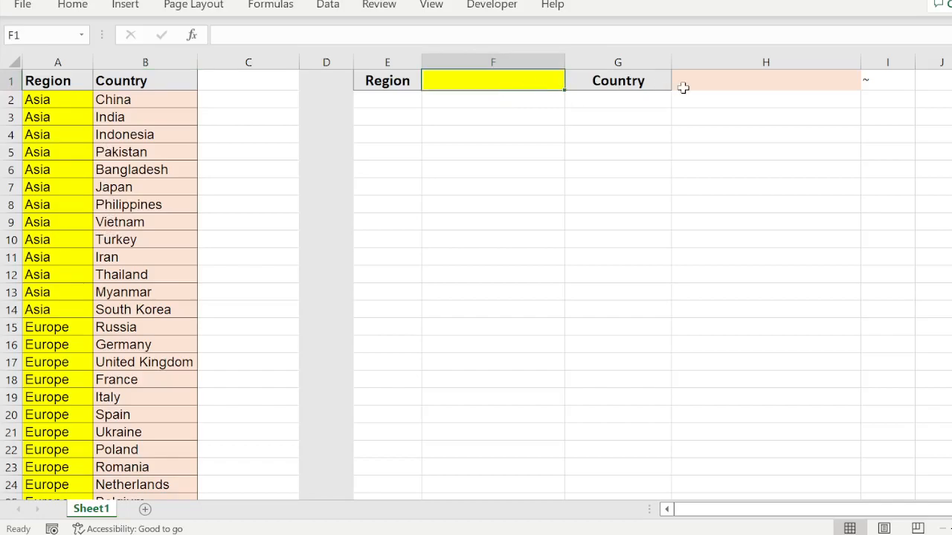
pyautogui.click(766, 85)
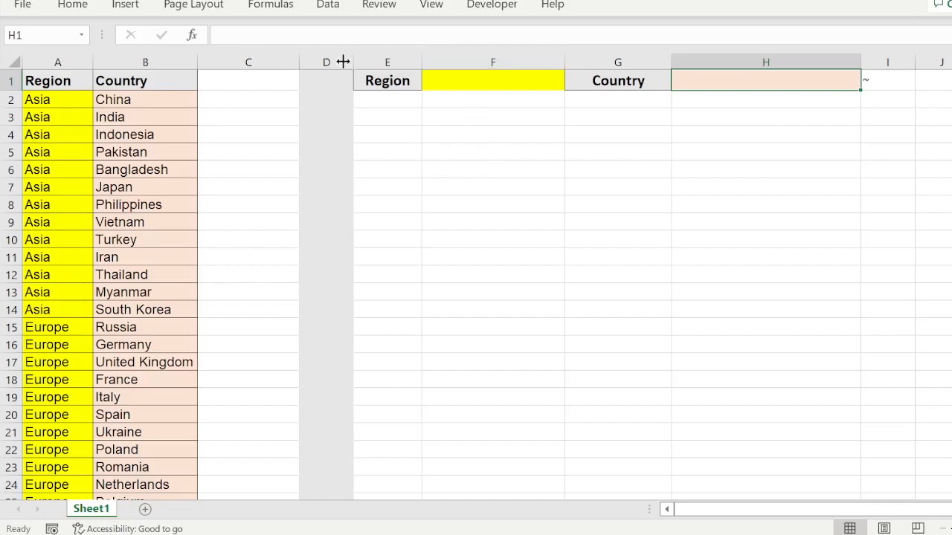
# - Add a data validation drop-down list to cell F1 using the regions in A2:A34 as its source
pyautogui.click(490, 81)
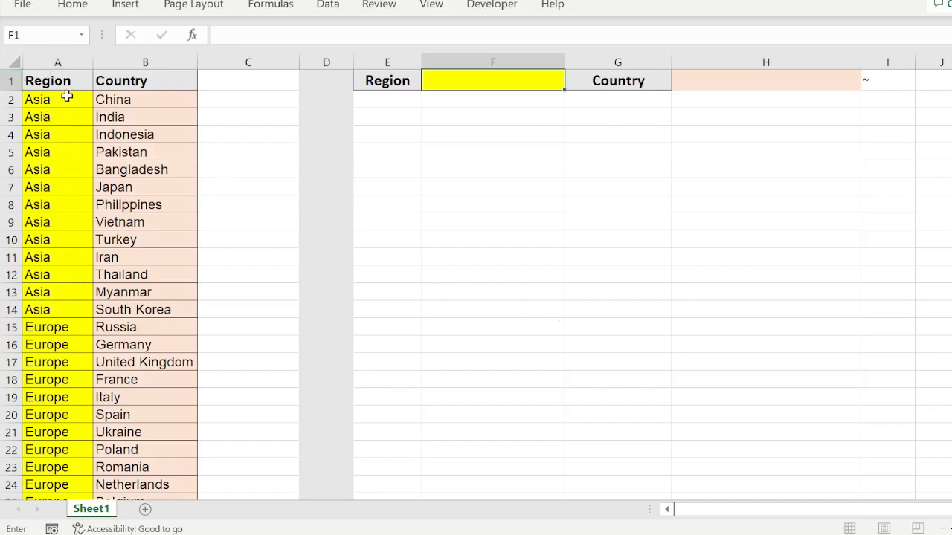
pyautogui.moveTo(65, 99); pyautogui.dragTo(55, 459)
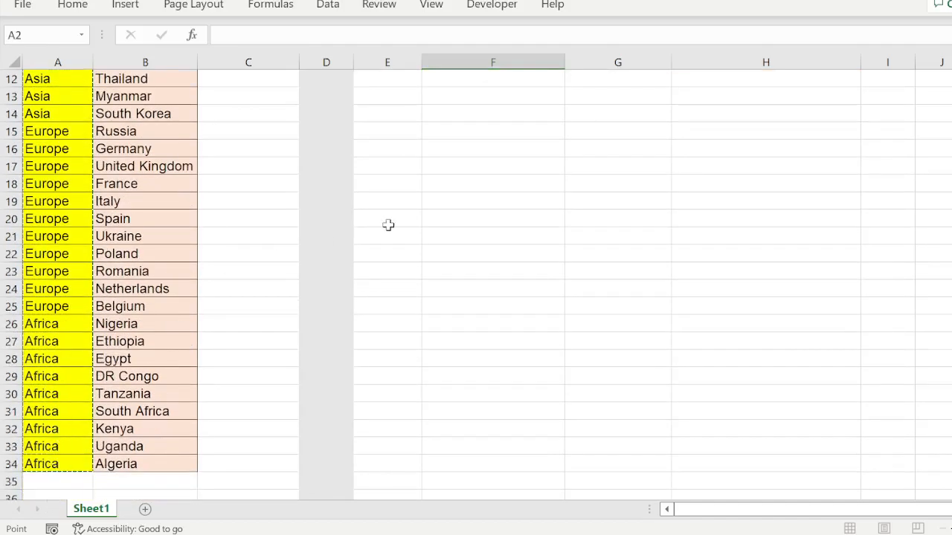
pyautogui.click(662, 177)
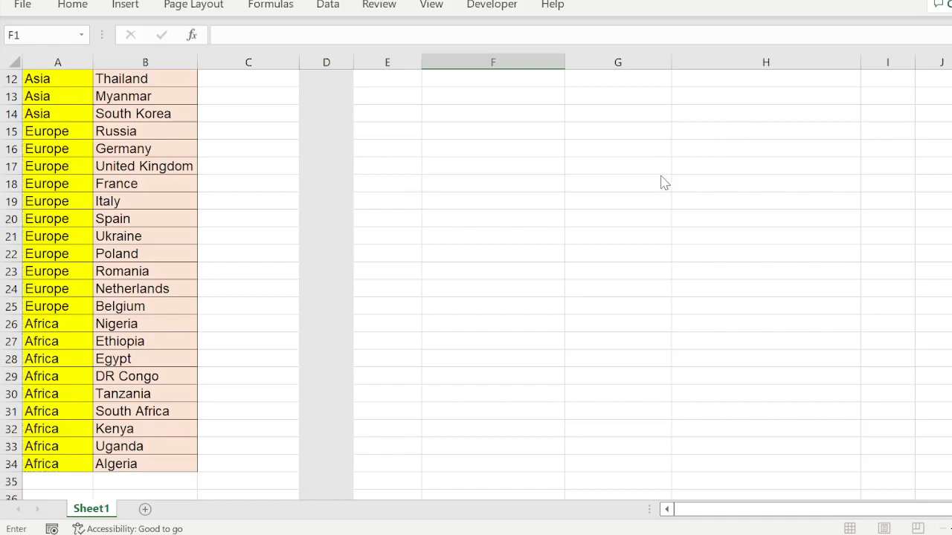
pyautogui.click(568, 413)
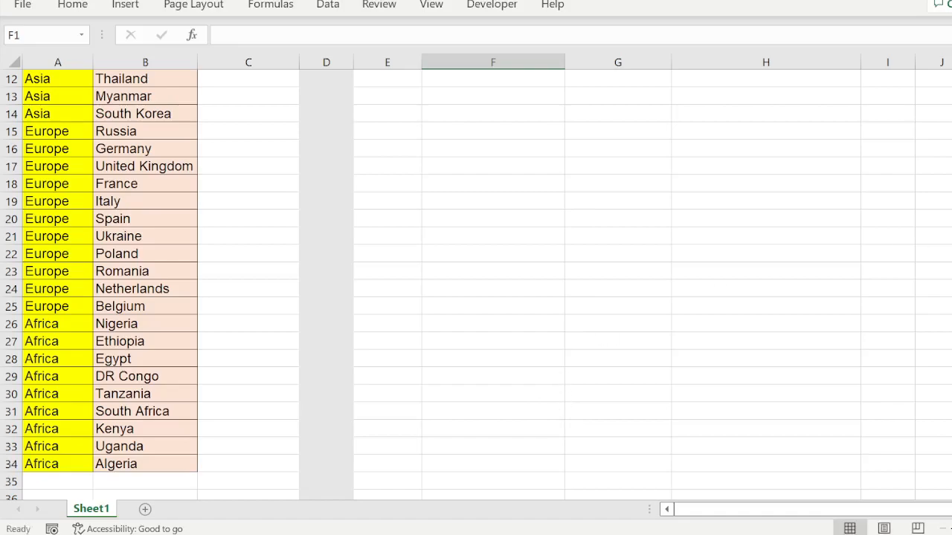
pyautogui.scroll(4, 476, 283)
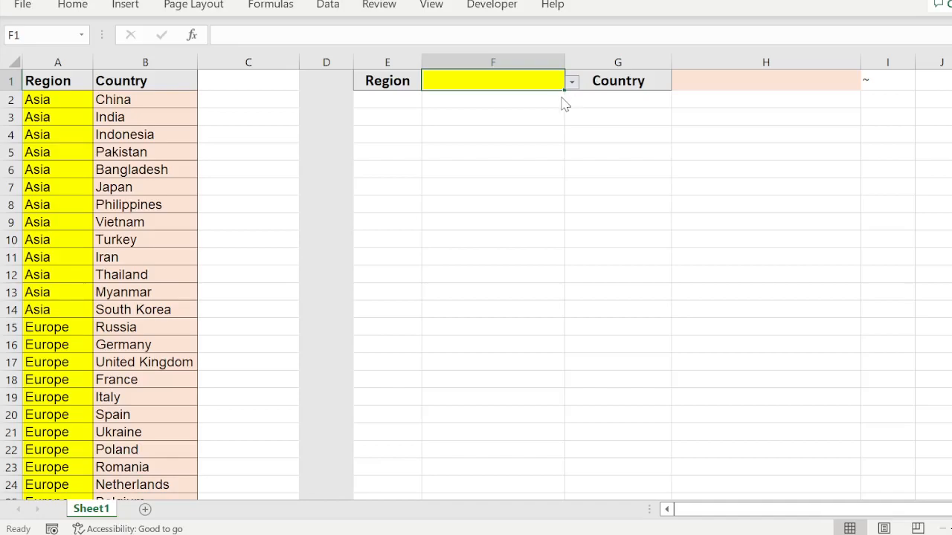
# - Add a data validation drop-down list to cell H1 using the countries in B2:B34 as its source
pyautogui.click(770, 78)
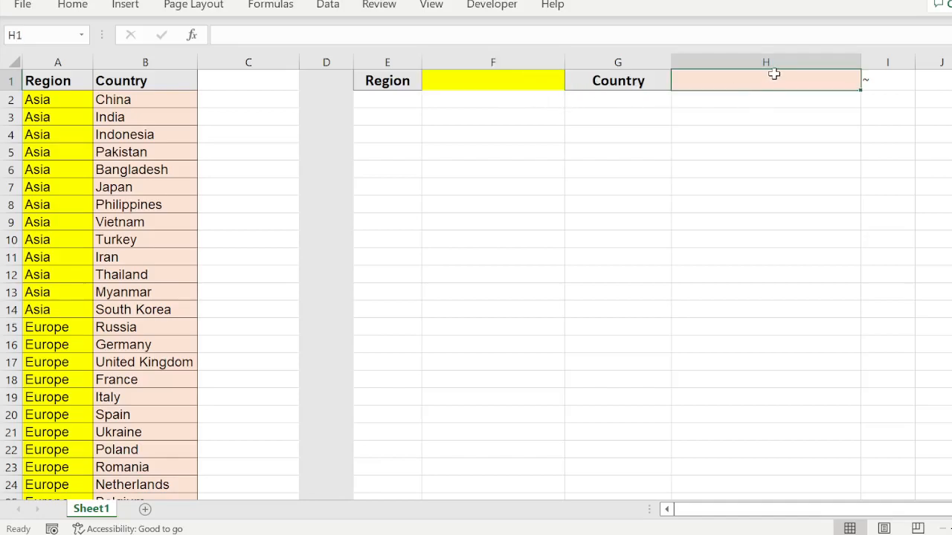
pyautogui.click(328, 11)
pyautogui.click(133, 101)
pyautogui.moveTo(132, 101); pyautogui.dragTo(153, 463)
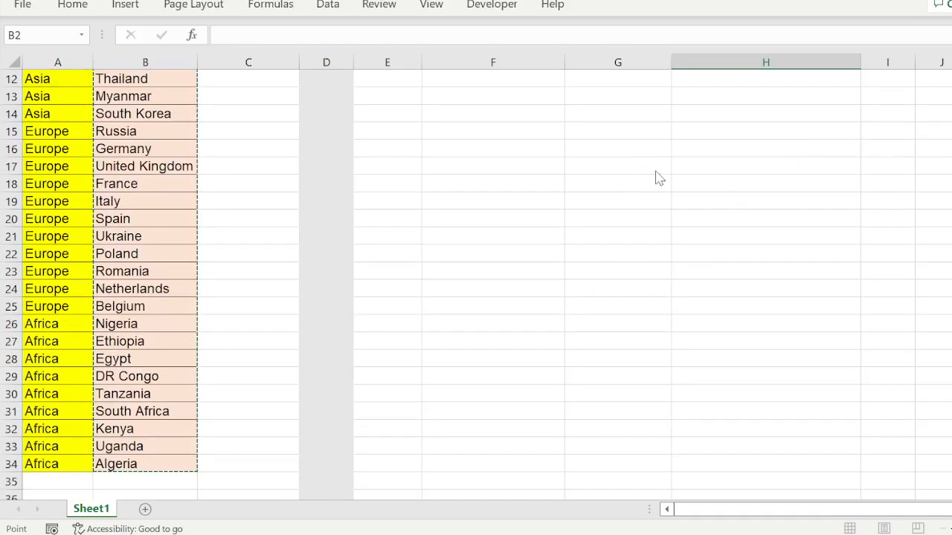
pyautogui.write(',')
pyautogui.click(554, 408)
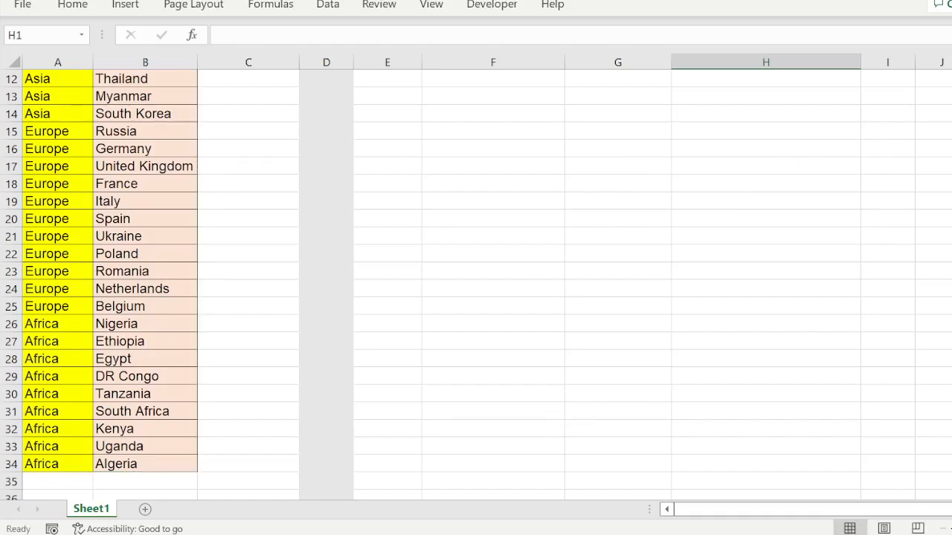
pyautogui.scroll(4, 476, 285)
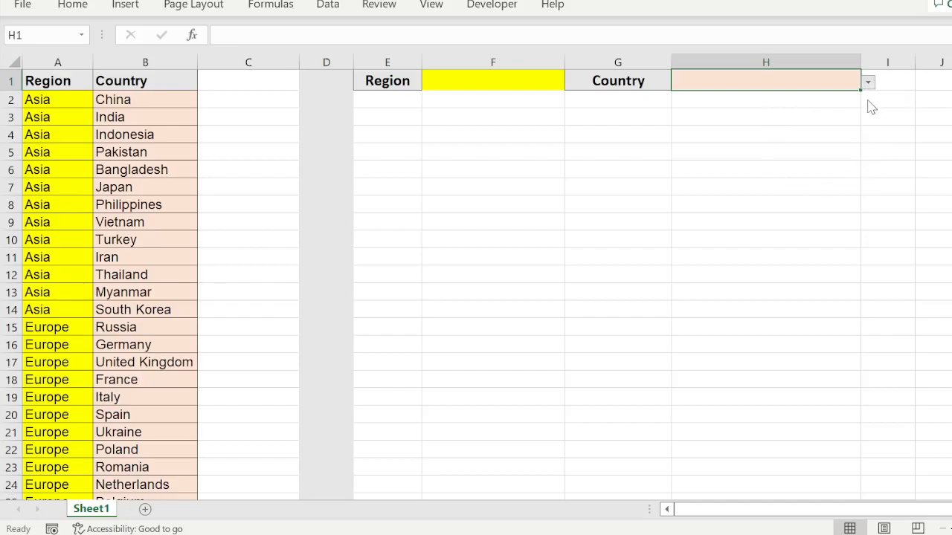
# - Test the drop-downs by choosing Asia in F1, and Japan followed by Myanmar in H1
pyautogui.click(531, 80)
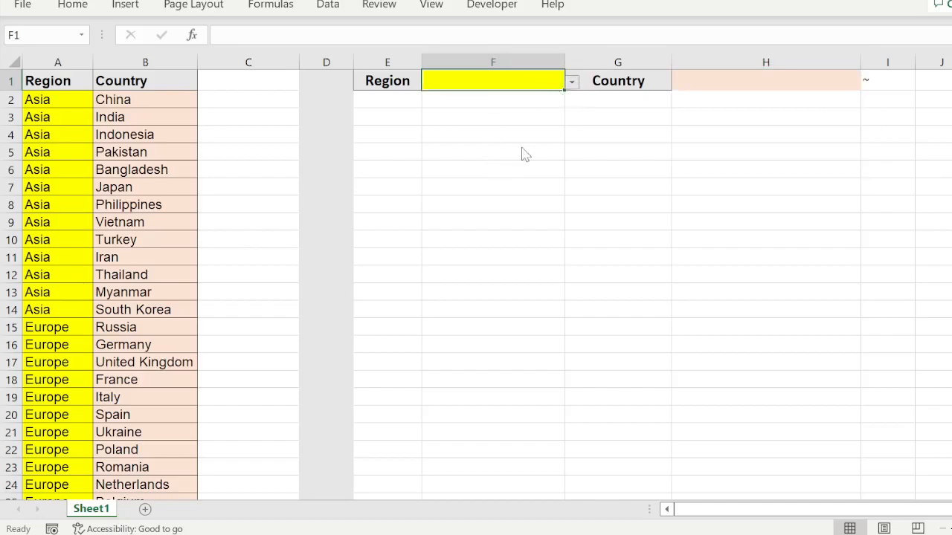
pyautogui.click(494, 142)
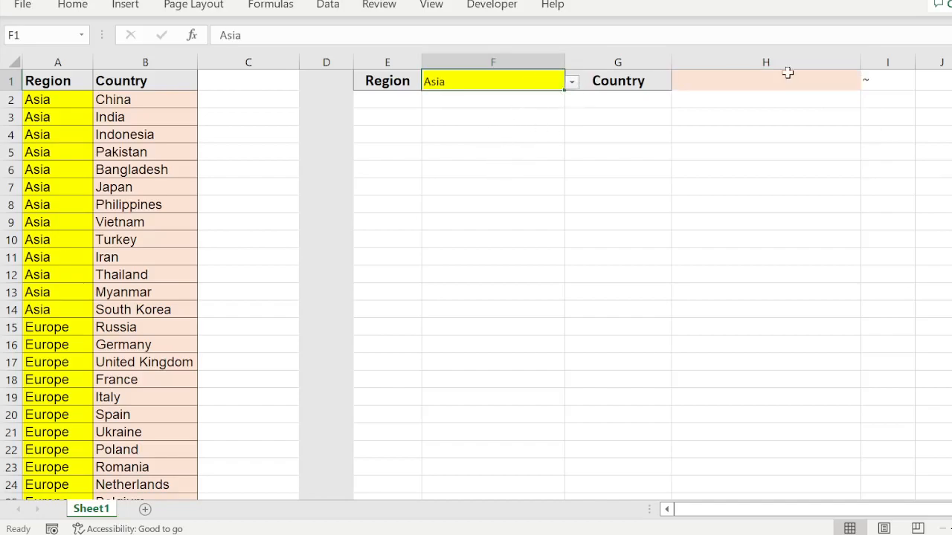
pyautogui.click(753, 78)
pyautogui.click(871, 87)
pyautogui.click(688, 154)
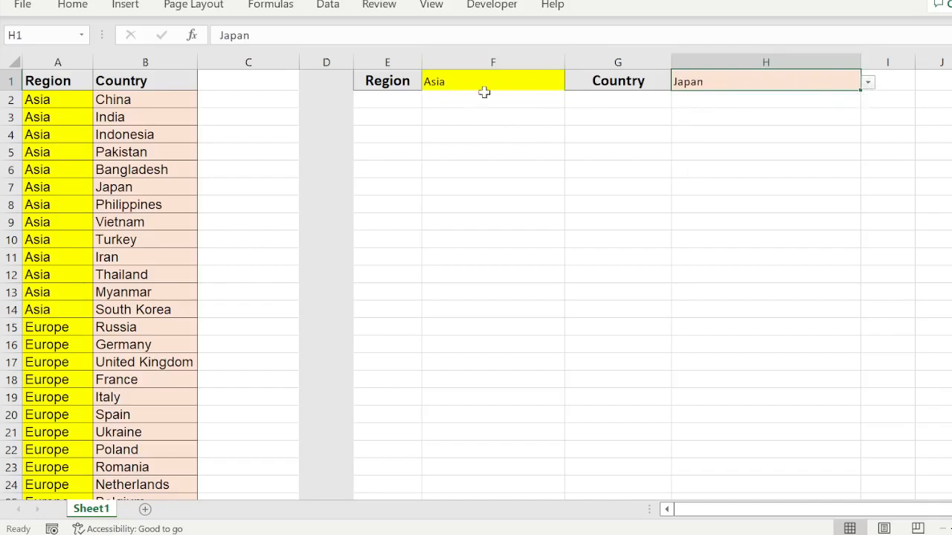
pyautogui.click(868, 81)
pyautogui.click(795, 179)
# - Review the region choices offered in F1 and compare them with the country cell H1
pyautogui.click(534, 82)
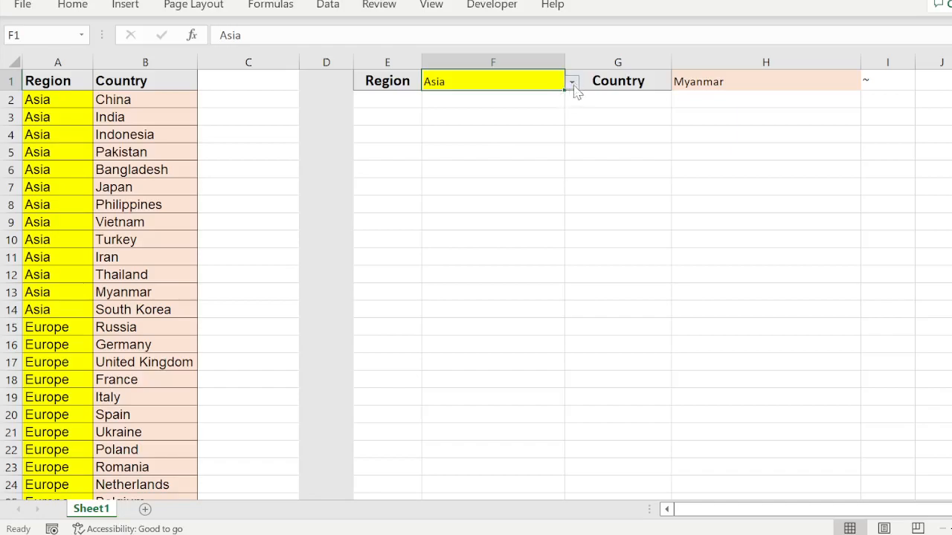
pyautogui.click(529, 175)
pyautogui.click(523, 101)
pyautogui.click(789, 82)
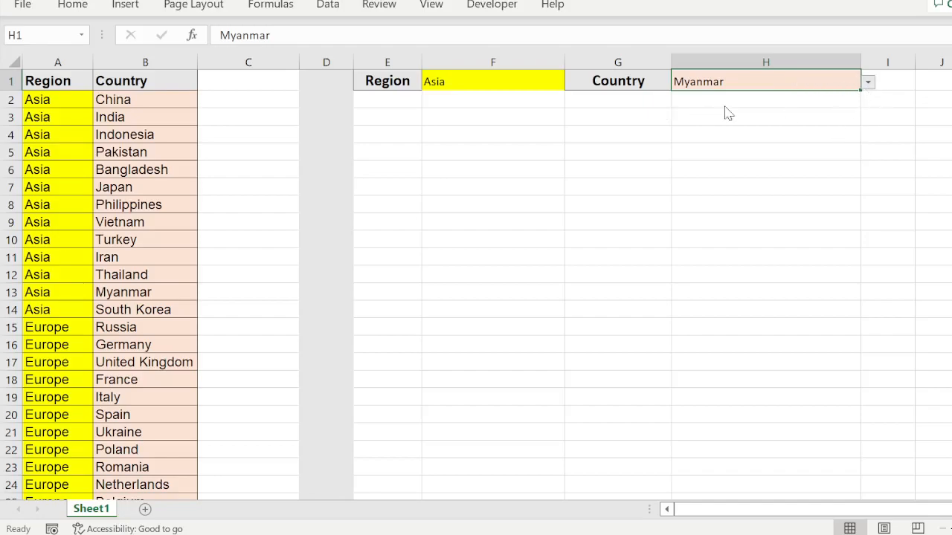
pyautogui.click(526, 81)
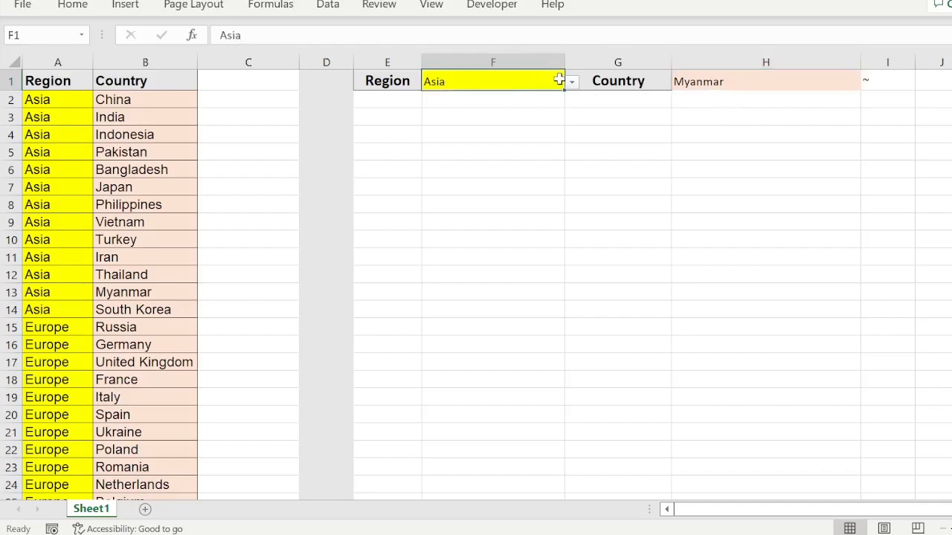
pyautogui.click(731, 84)
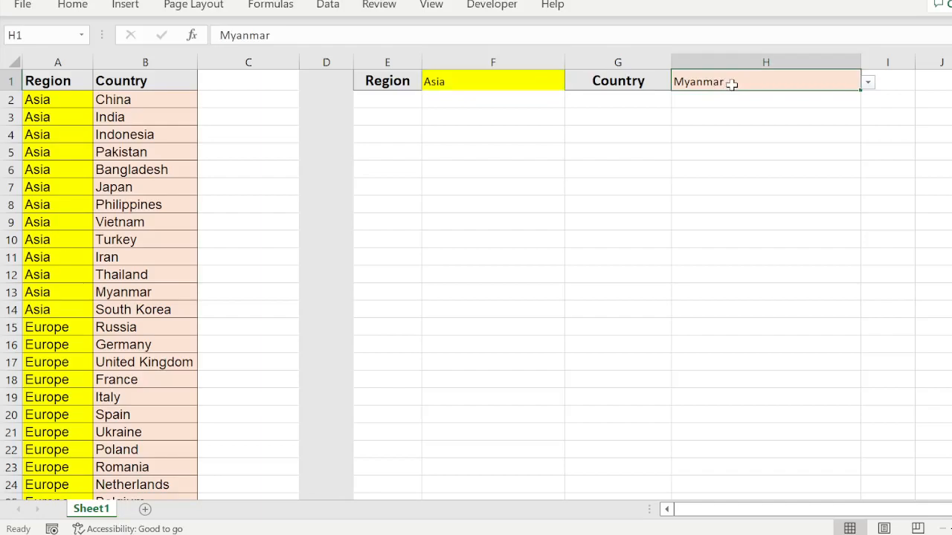
pyautogui.click(553, 79)
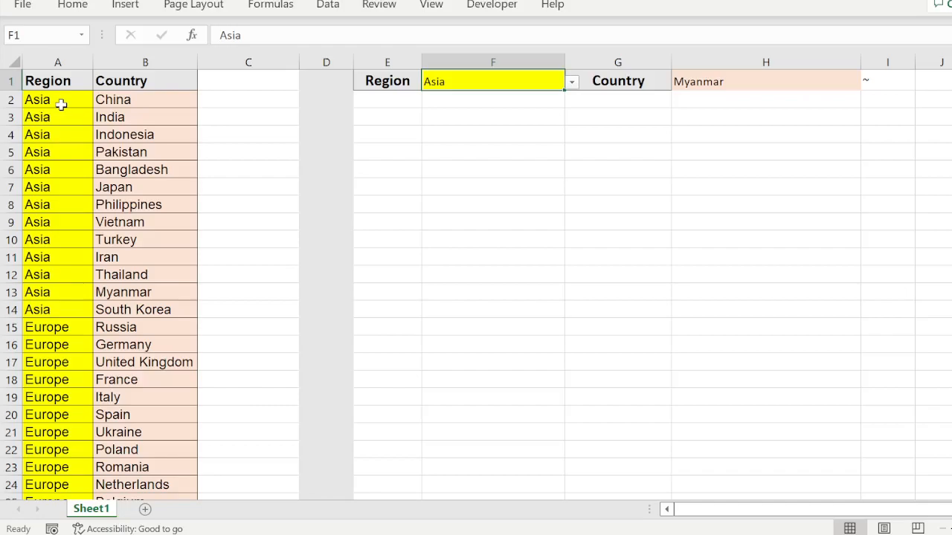
# - Copy the Region column A into column C and widen column C slightly
pyautogui.click(54, 60)
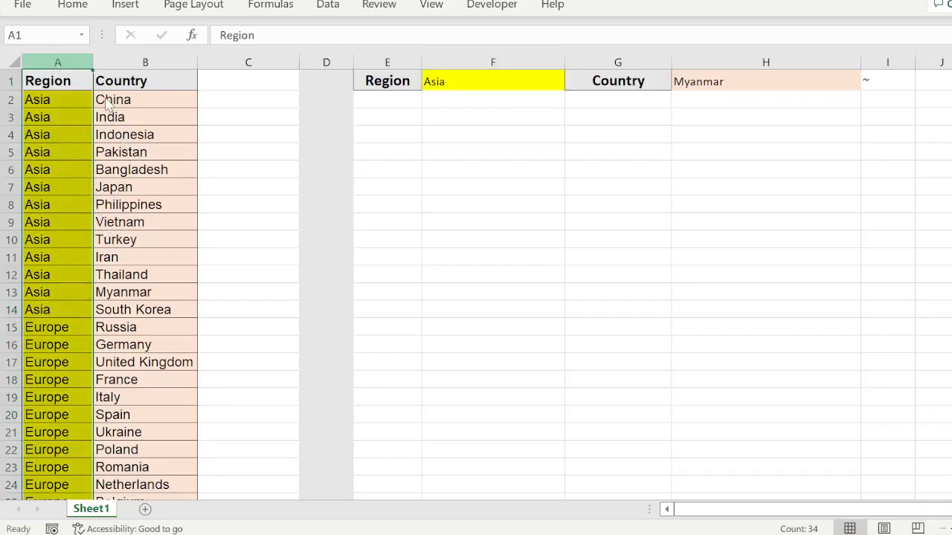
pyautogui.hotkey('ctrl', 'c')
pyautogui.click(278, 78)
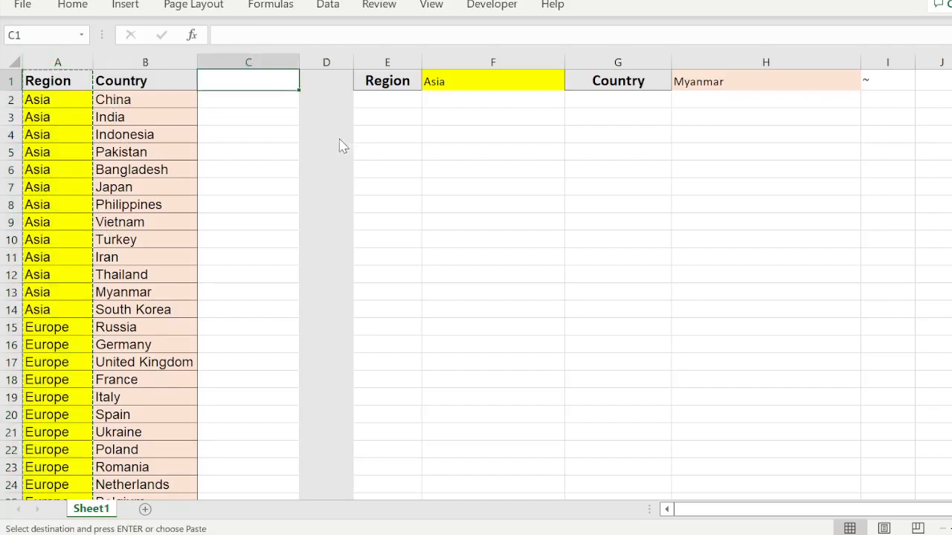
pyautogui.hotkey('ctrl', 'v')
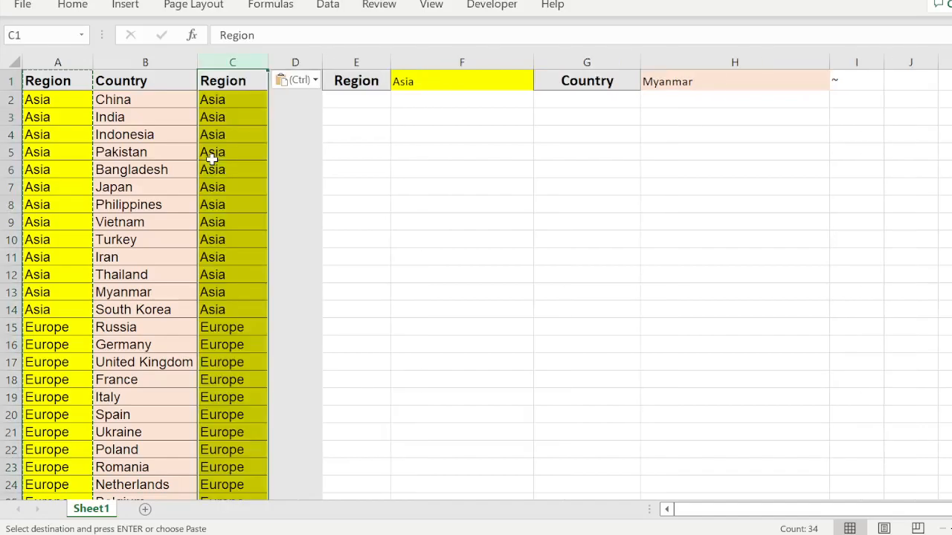
pyautogui.click(255, 81)
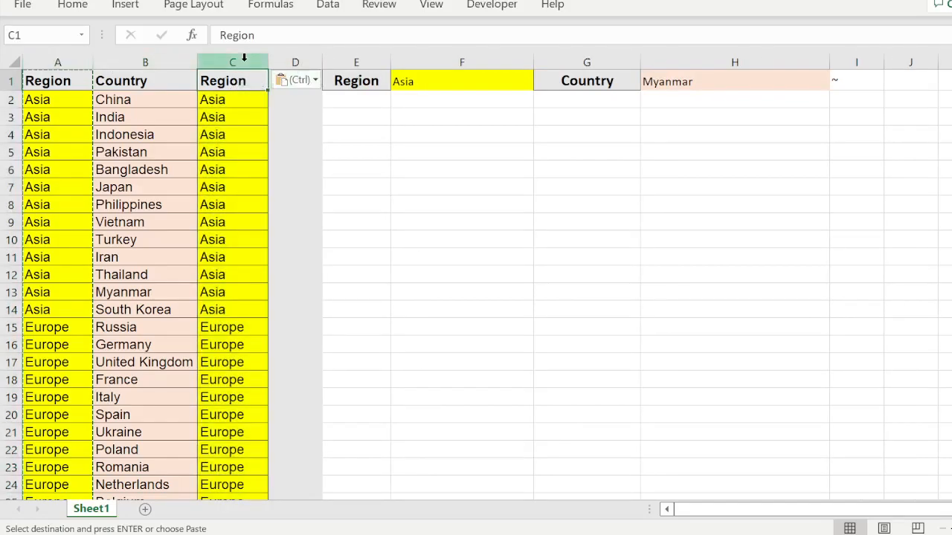
pyautogui.moveTo(269, 64); pyautogui.dragTo(275, 64)
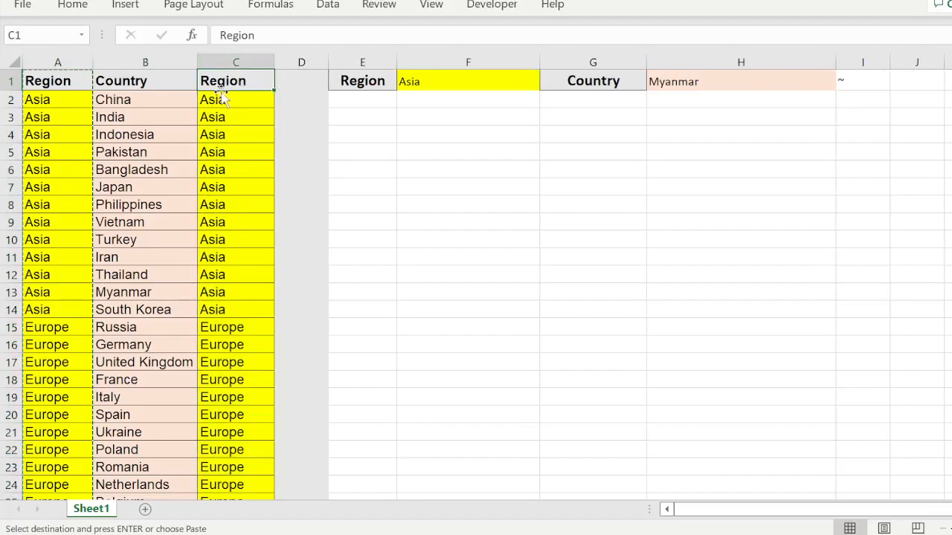
# - Remove the duplicate values from the copied Region list in column C and check the remaining entries
pyautogui.click(232, 57)
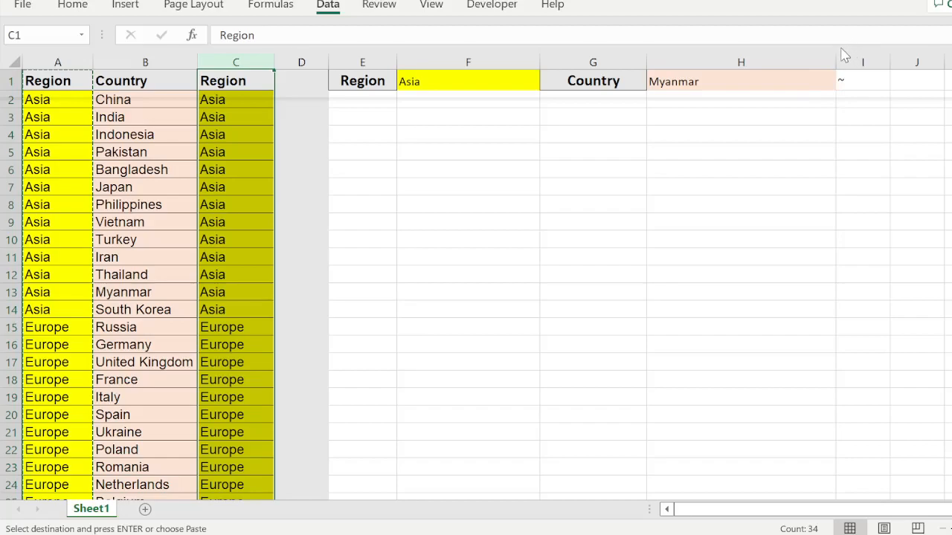
pyautogui.press('Escape')
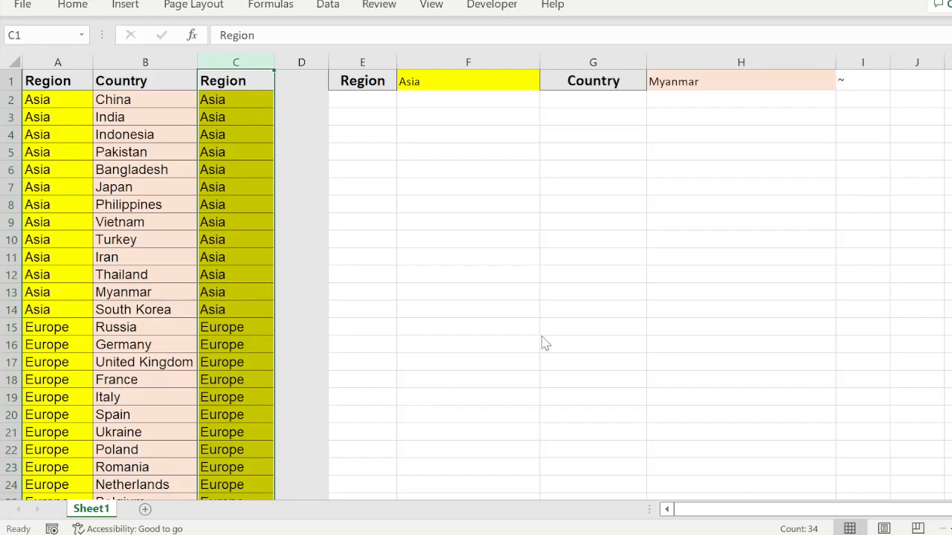
pyautogui.press('Return')
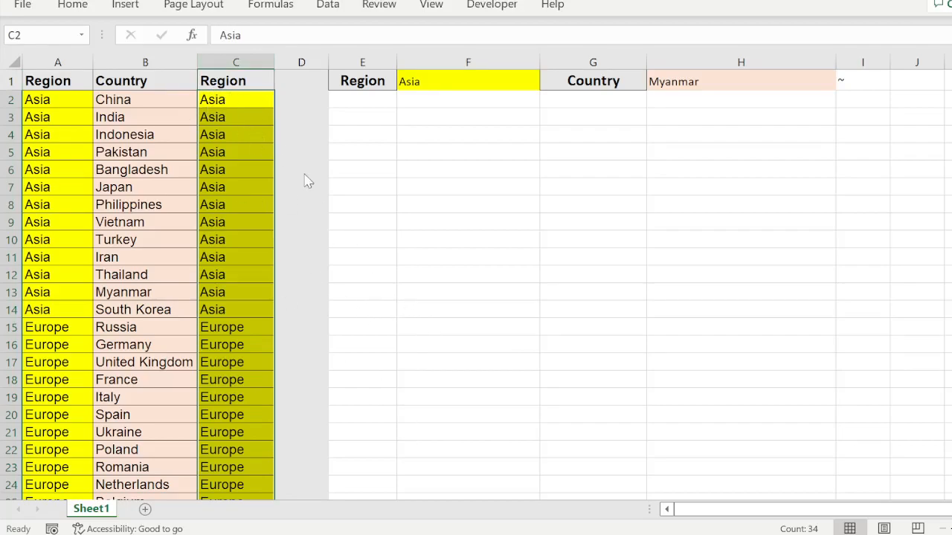
pyautogui.click(509, 404)
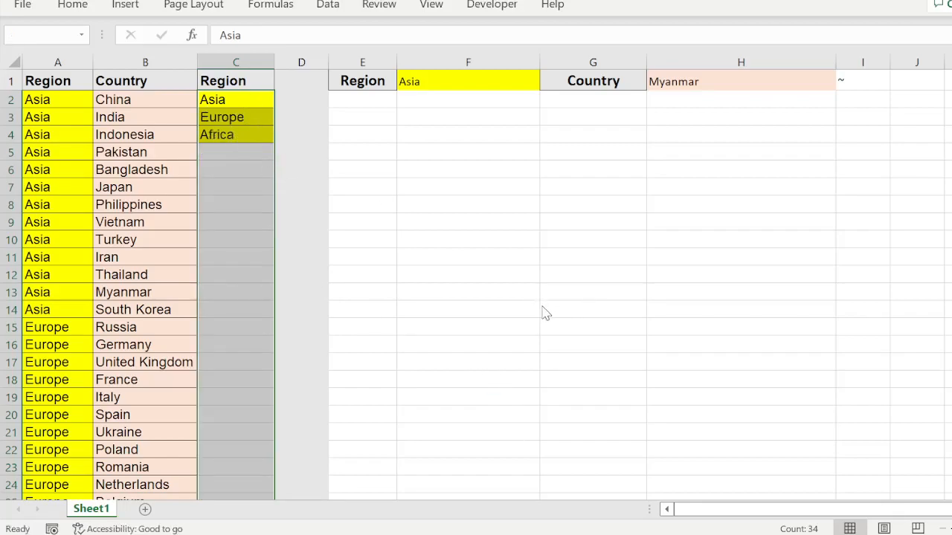
pyautogui.moveTo(246, 81); pyautogui.dragTo(250, 127)
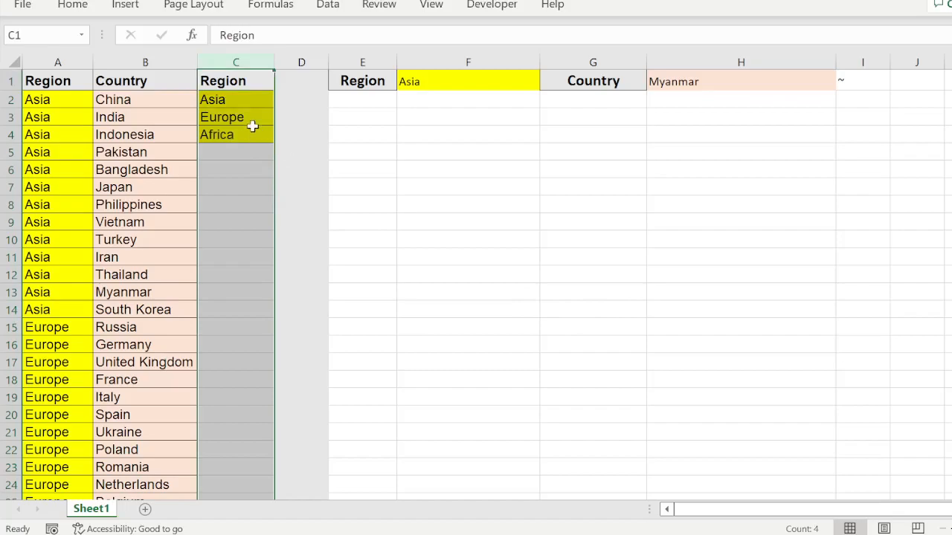
pyautogui.click(265, 105)
pyautogui.click(259, 119)
pyautogui.click(245, 138)
pyautogui.moveTo(265, 99); pyautogui.dragTo(264, 134)
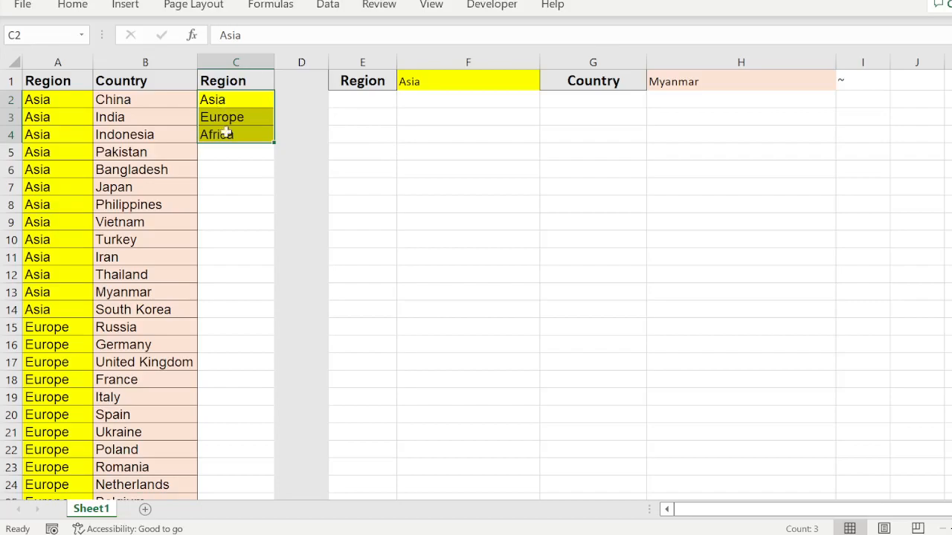
# - Change the data validation list source of cell F1 to the unique regions in C2:C4
pyautogui.click(482, 81)
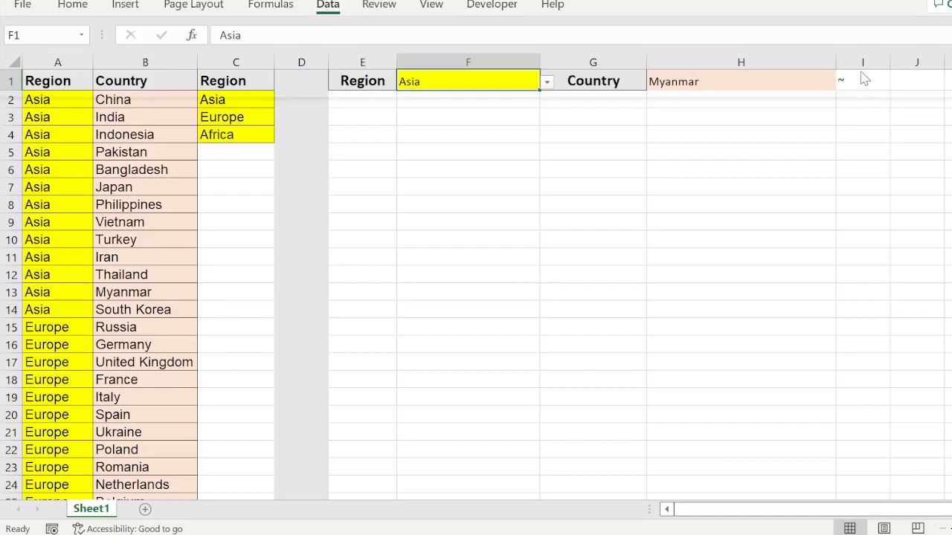
pyautogui.click(875, 95)
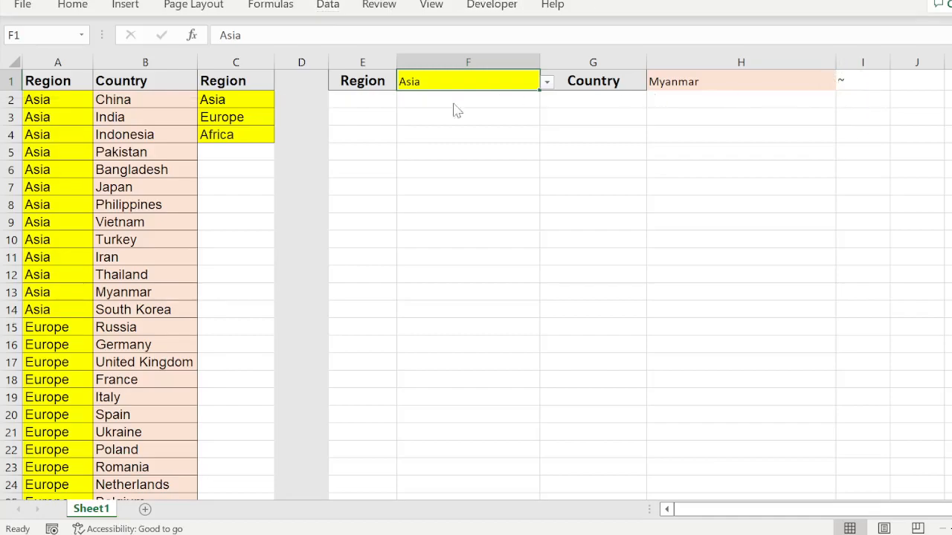
pyautogui.click(552, 311)
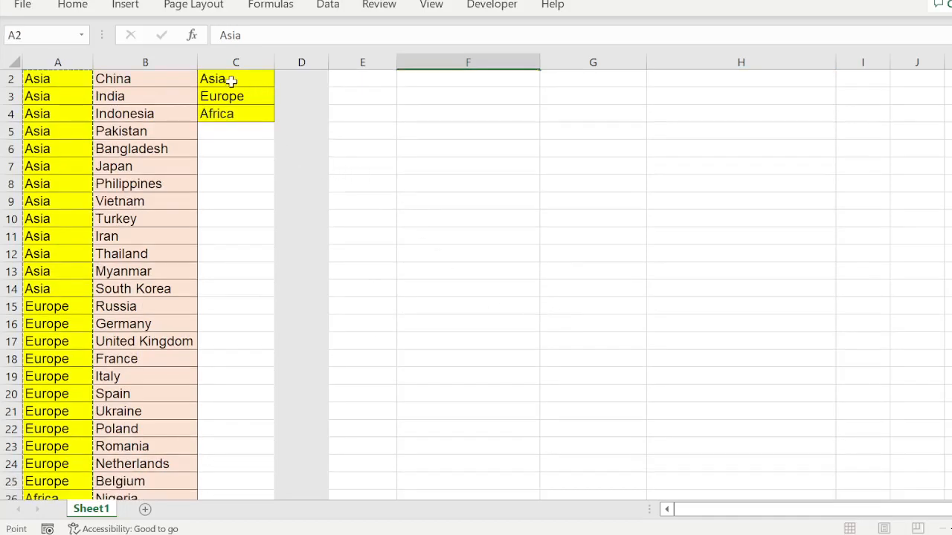
pyautogui.moveTo(242, 84); pyautogui.dragTo(244, 115)
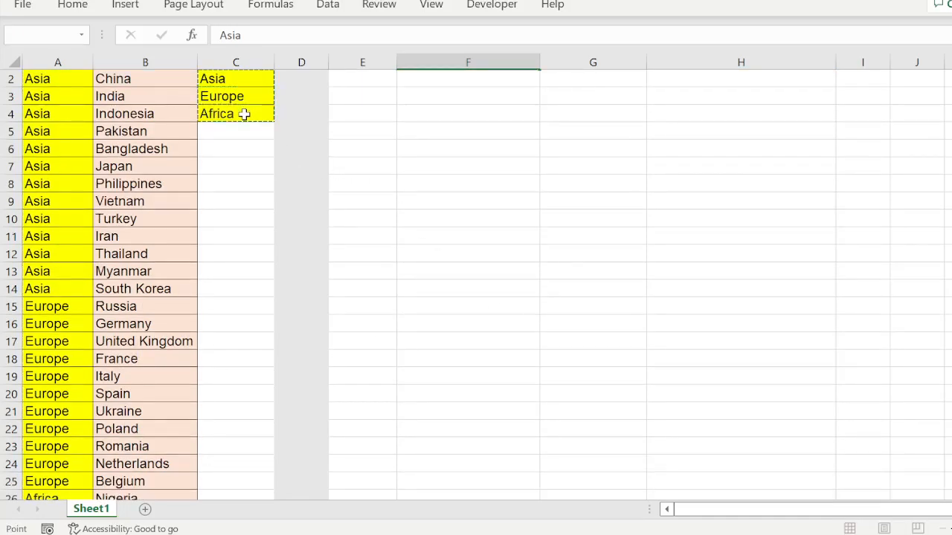
pyautogui.click(664, 180)
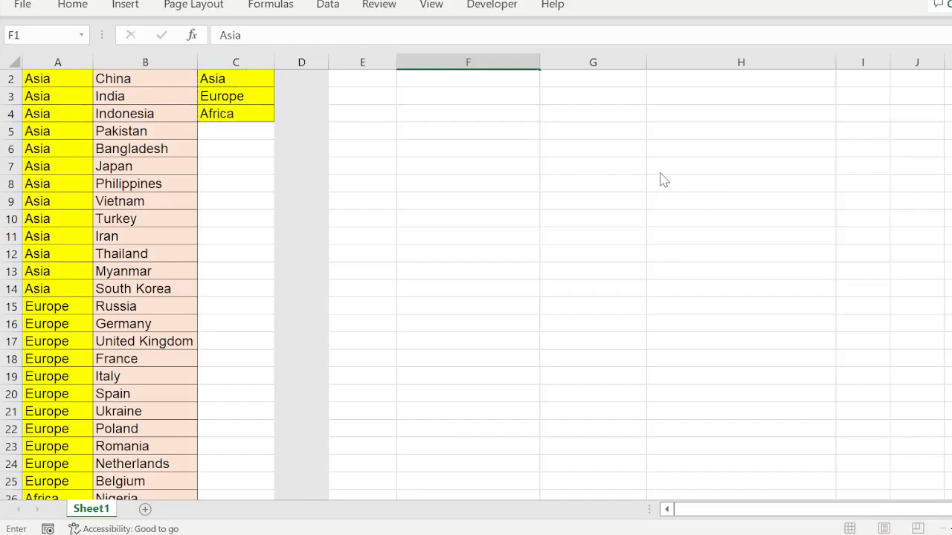
pyautogui.click(556, 402)
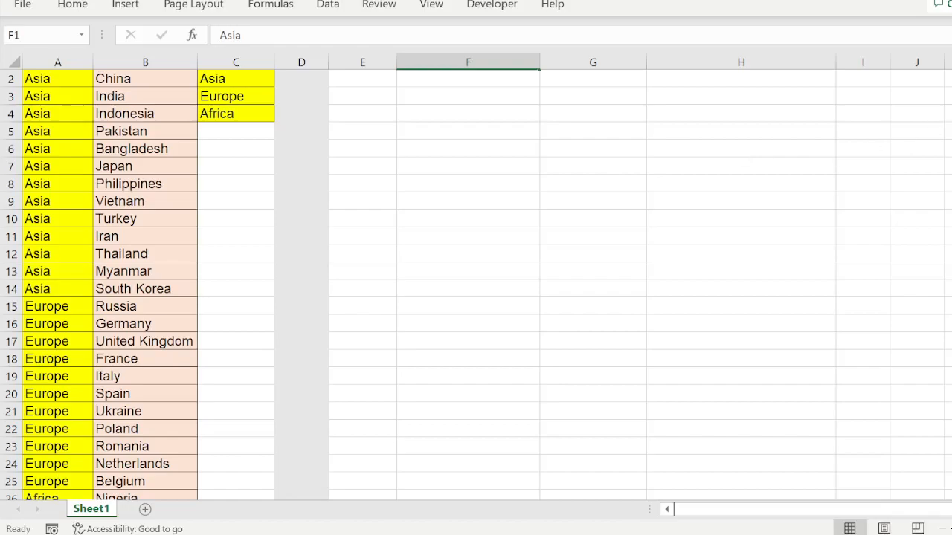
# - Test the F1 drop-down by choosing Europe, Asia, Europe again and Africa
pyautogui.scroll(1, 476, 285)
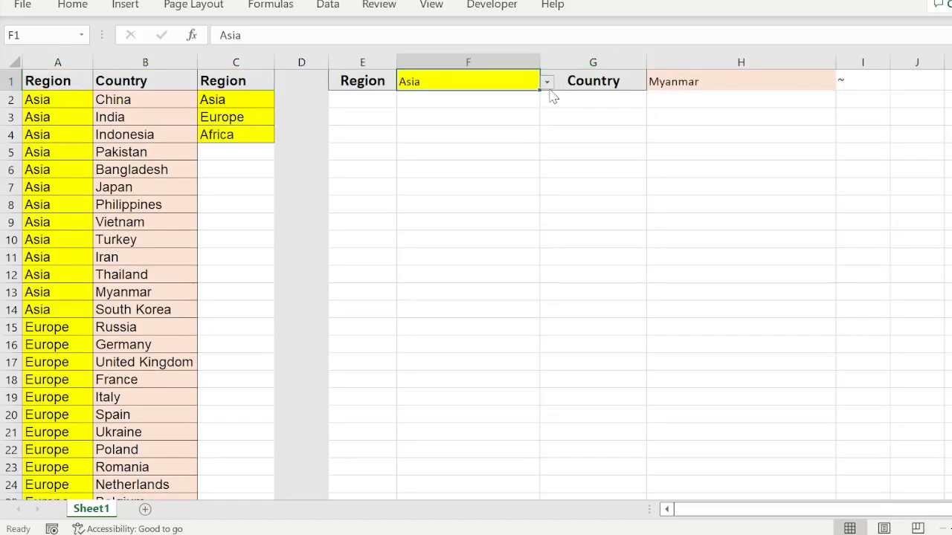
pyautogui.click(490, 107)
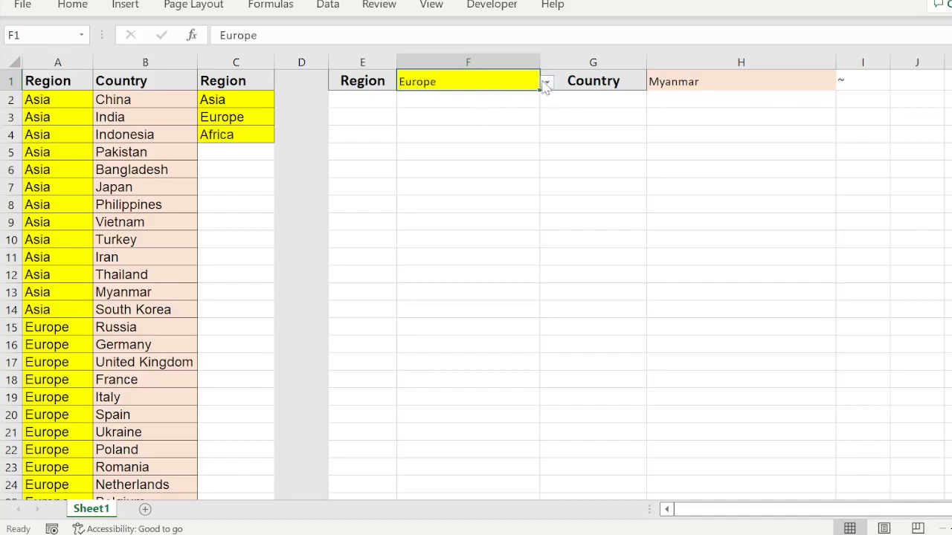
pyautogui.click(493, 104)
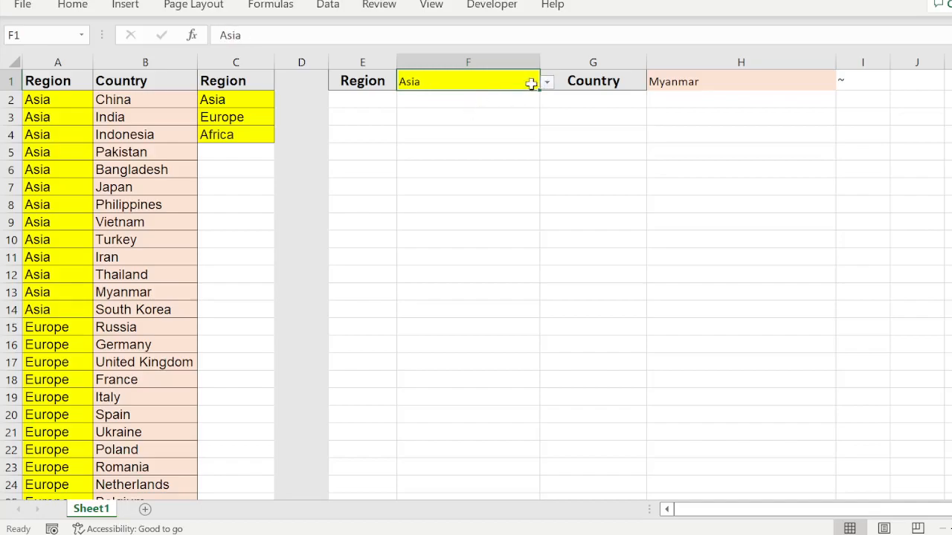
pyautogui.click(491, 117)
pyautogui.click(547, 83)
pyautogui.click(483, 124)
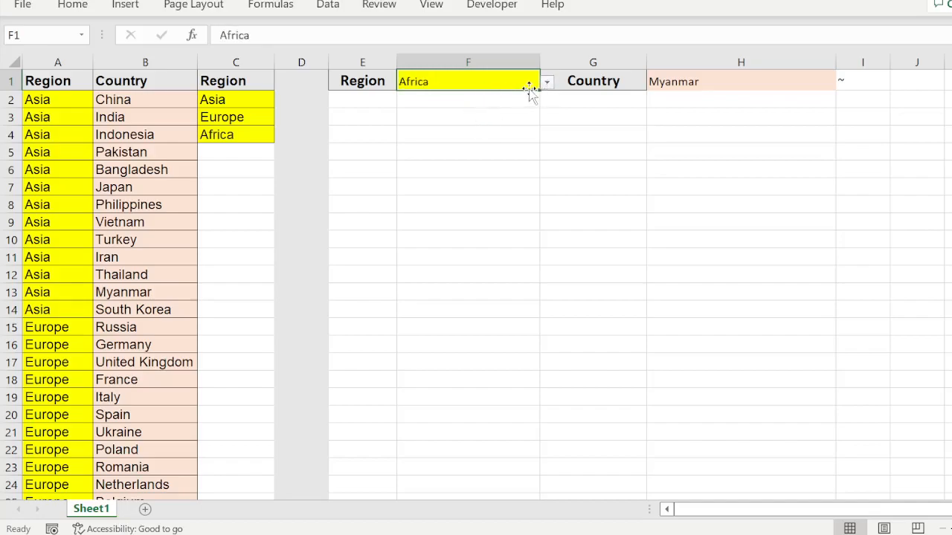
# - Compare the F1 region with the H1 country, and choose Asia in F1 and China in H1
pyautogui.click(688, 82)
pyautogui.click(457, 80)
pyautogui.click(767, 78)
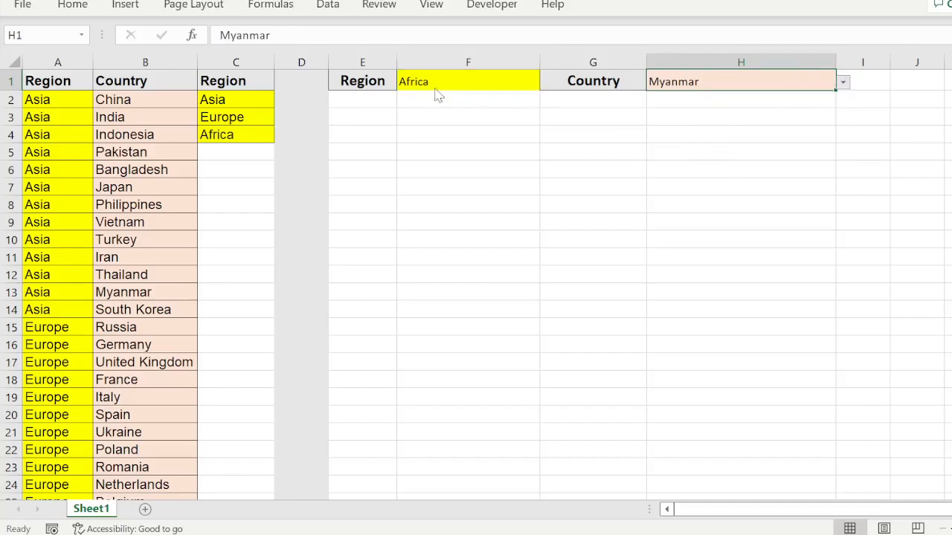
pyautogui.click(522, 79)
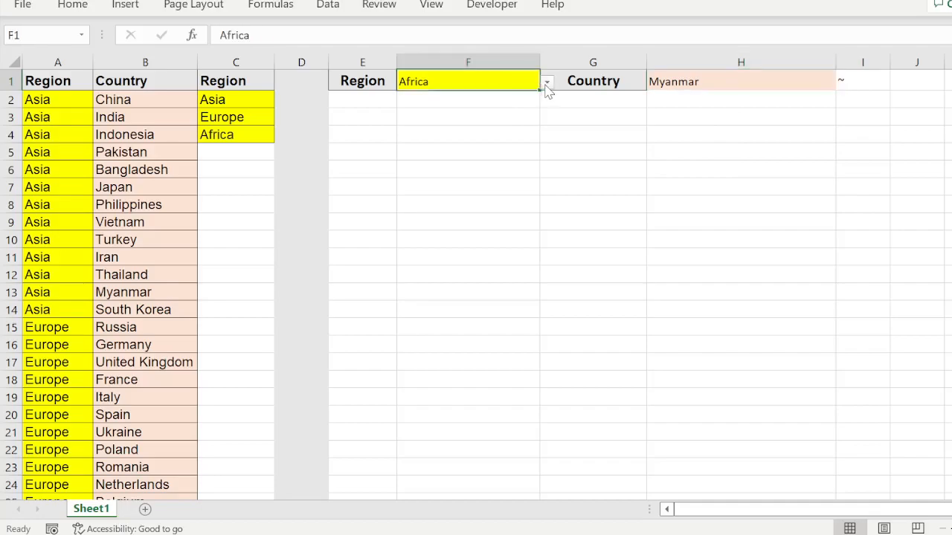
pyautogui.click(491, 100)
pyautogui.click(827, 81)
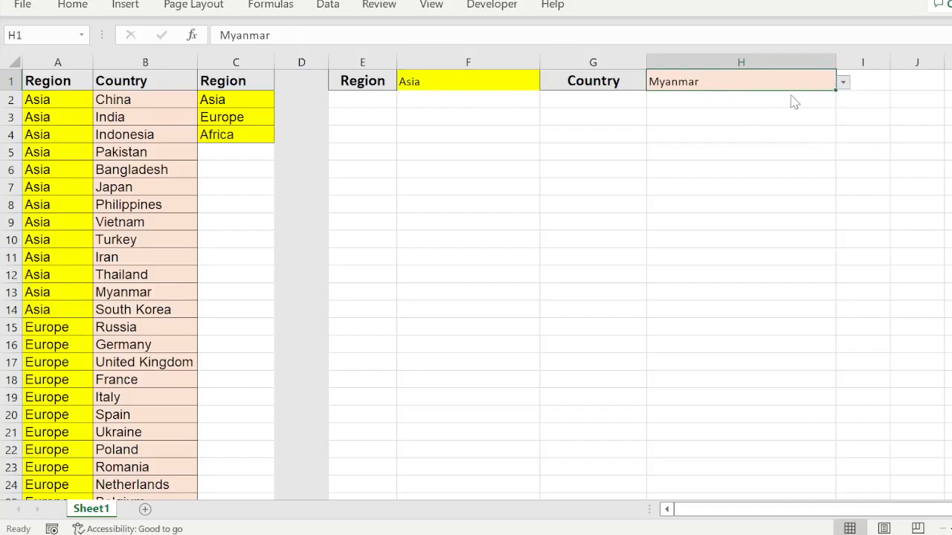
pyautogui.click(502, 79)
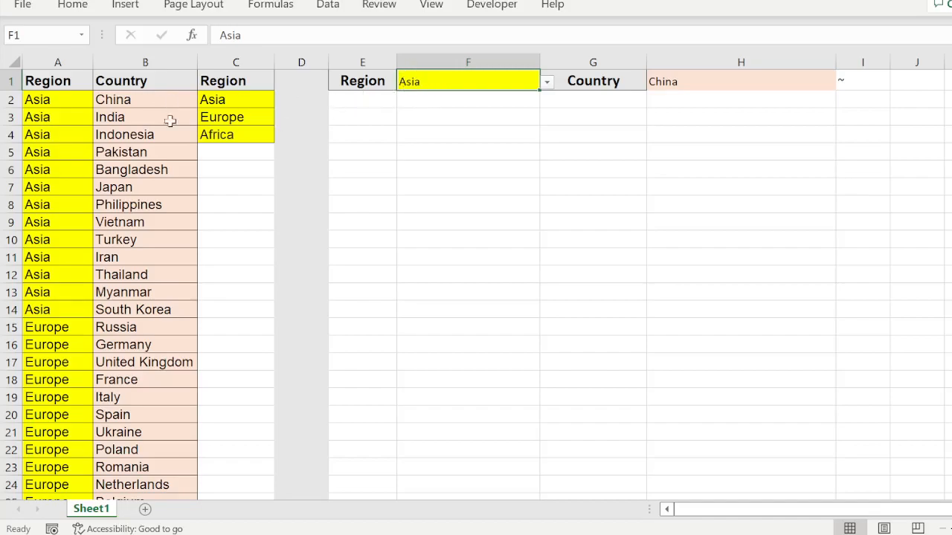
# - Name the Asian countries range B2:B14 Asia and reselect it to verify the name
pyautogui.moveTo(178, 104); pyautogui.dragTo(168, 309)
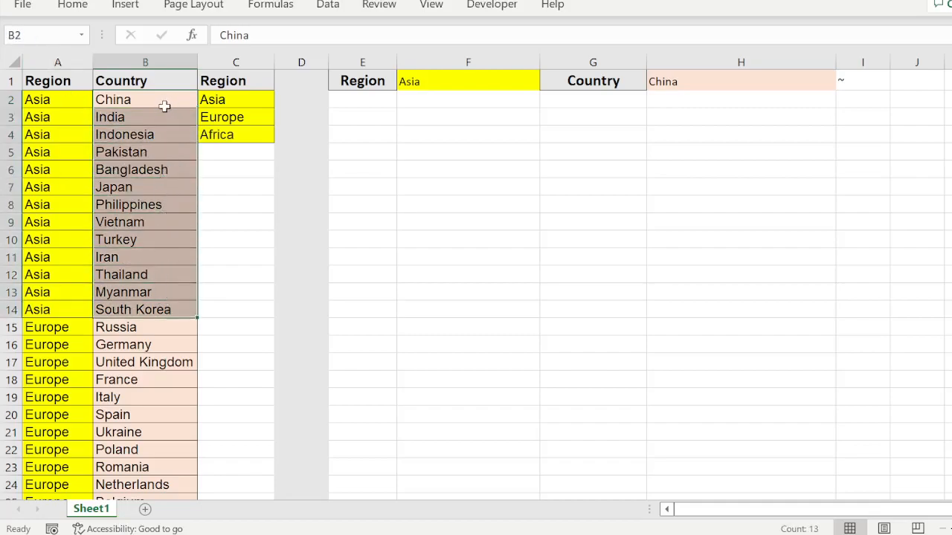
pyautogui.click(43, 35)
pyautogui.write('Asia')
pyautogui.click(128, 96)
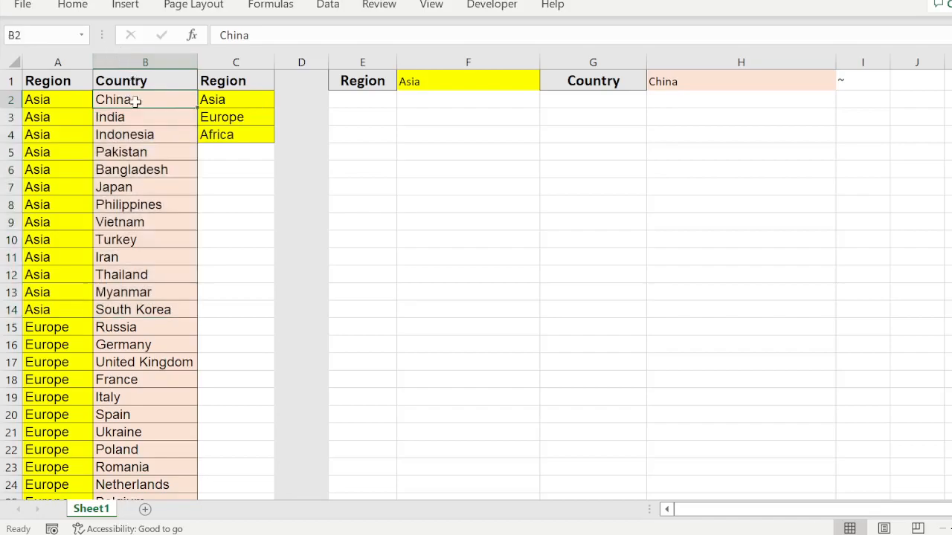
pyautogui.moveTo(170, 97); pyautogui.dragTo(143, 310)
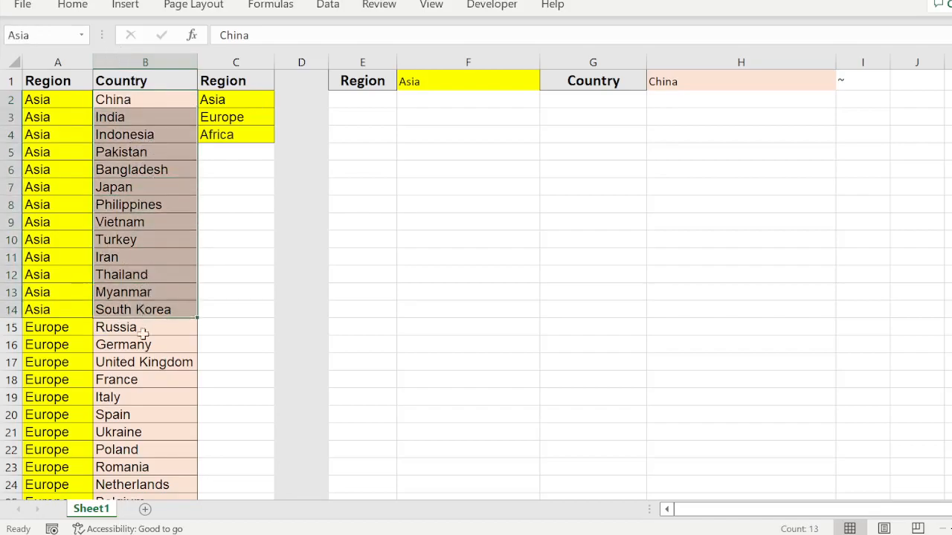
# - Name the European countries range B15:B25 Europe
pyautogui.click(142, 329)
pyautogui.scroll(-2, 141, 327)
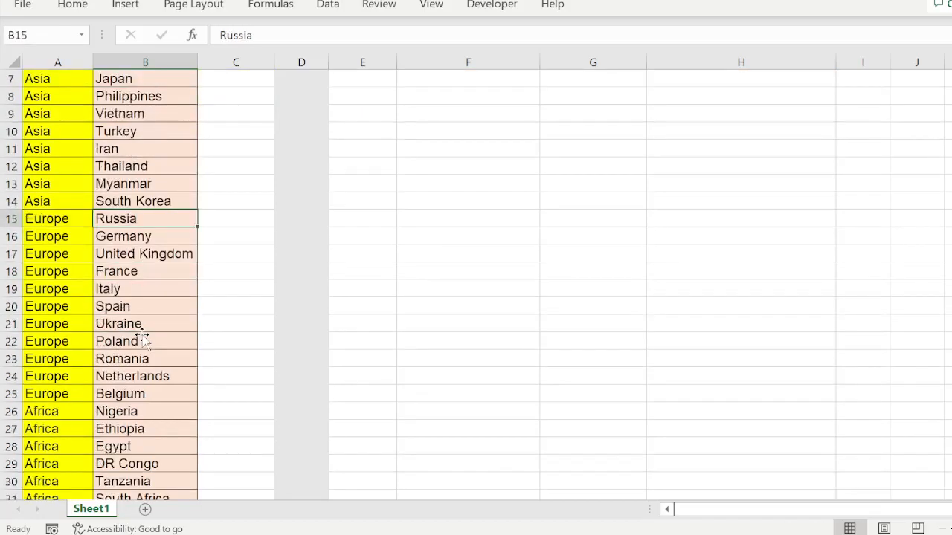
pyautogui.moveTo(166, 221); pyautogui.dragTo(145, 391)
pyautogui.click(44, 35)
pyautogui.write('Eur')
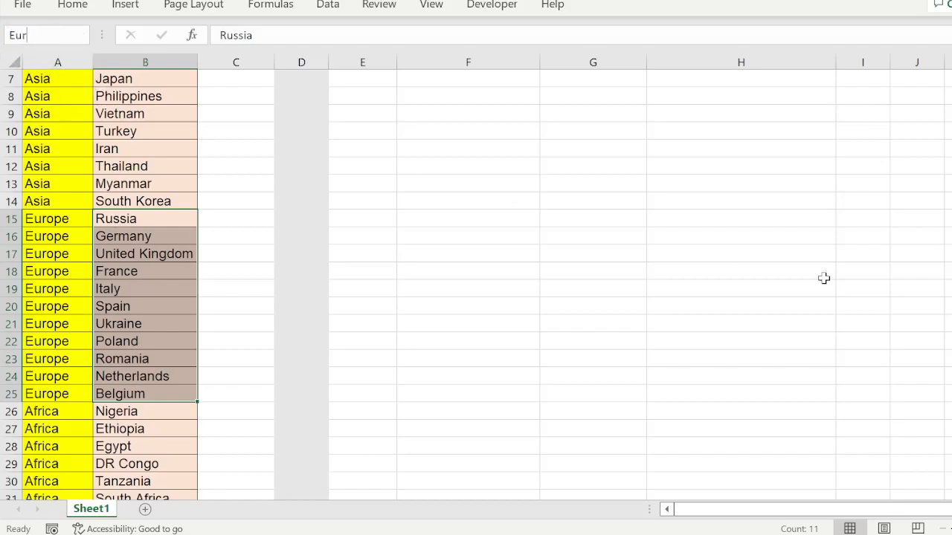
pyautogui.write('ope')
pyautogui.press('Return')
# - Name the African countries range B26:B34 Africa
pyautogui.moveTo(165, 411); pyautogui.dragTo(159, 477)
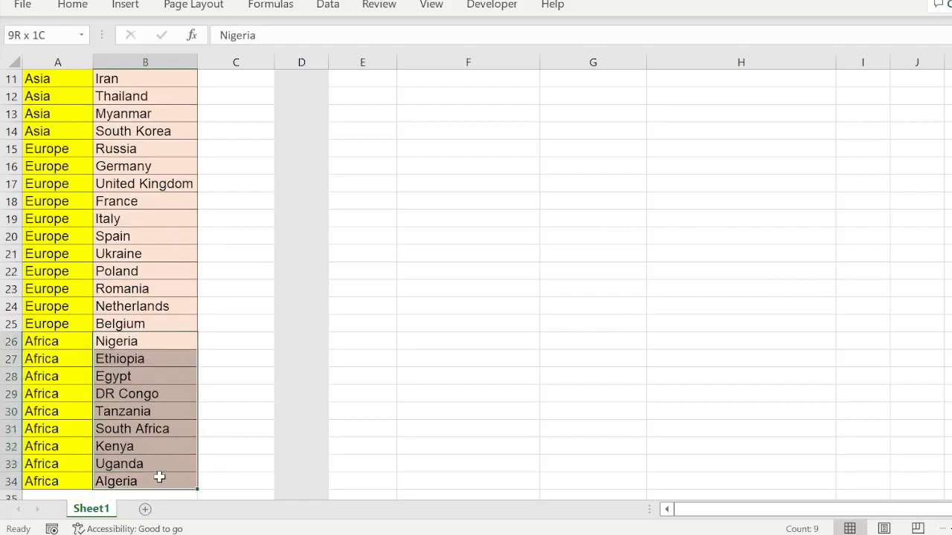
pyautogui.click(46, 33)
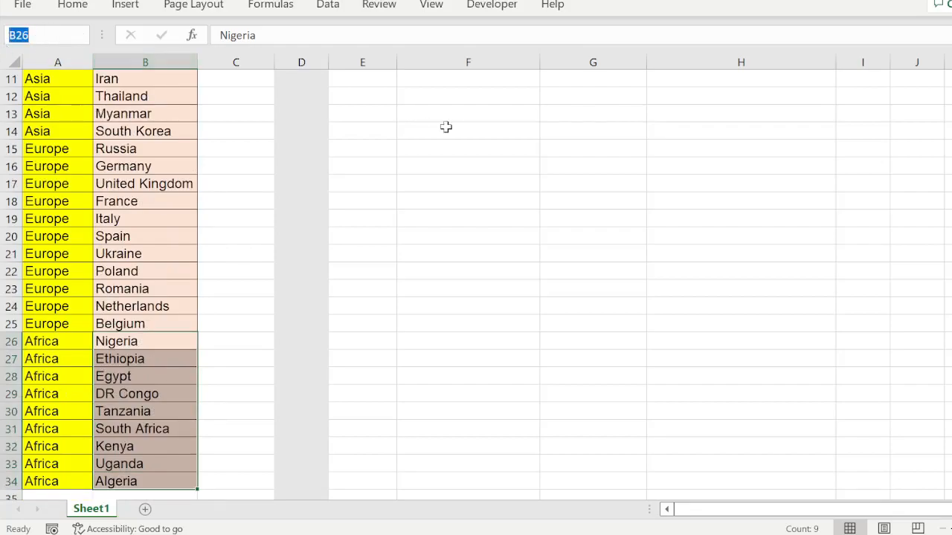
pyautogui.write('Africa')
pyautogui.press('Return')
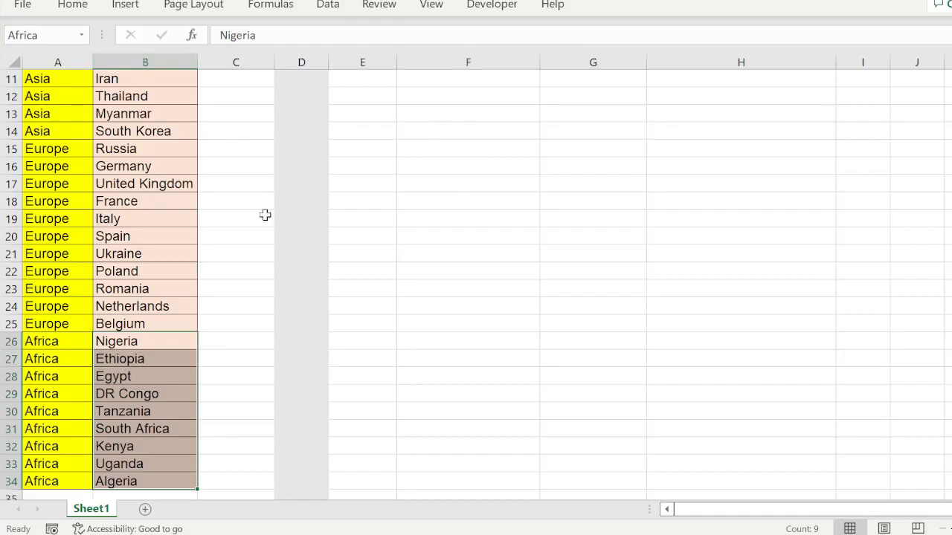
pyautogui.scroll(4, 149, 251)
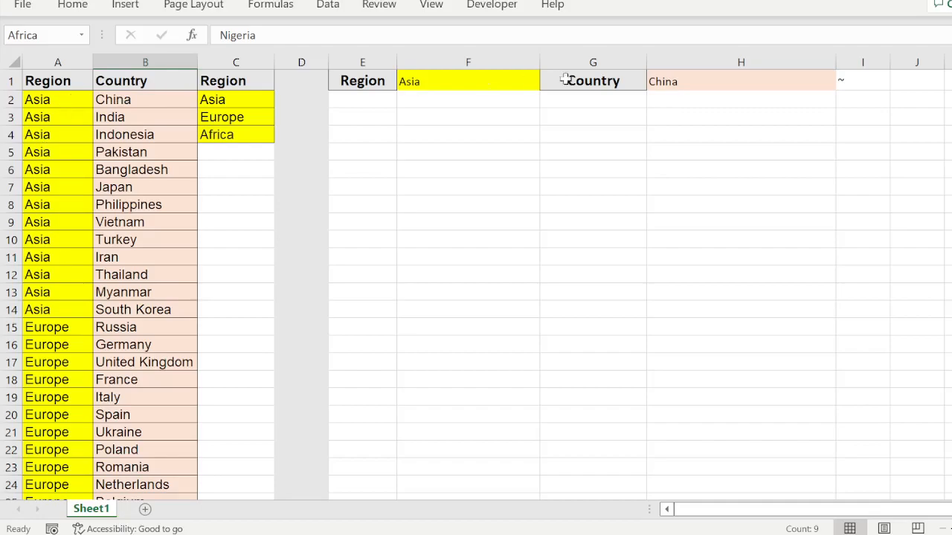
# - Enter =INDIRECT("Asia") in F4 as a trial and select the list of countries it returns
pyautogui.click(504, 87)
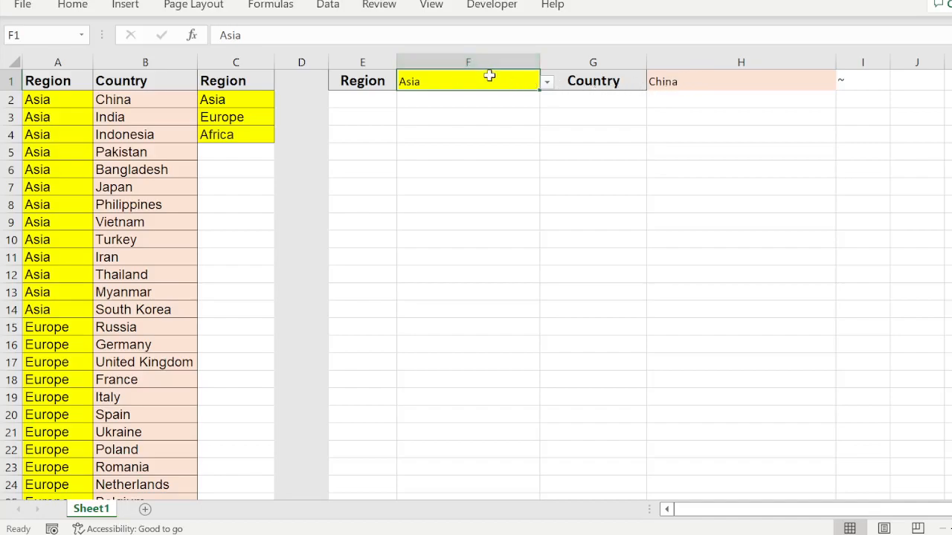
pyautogui.click(701, 82)
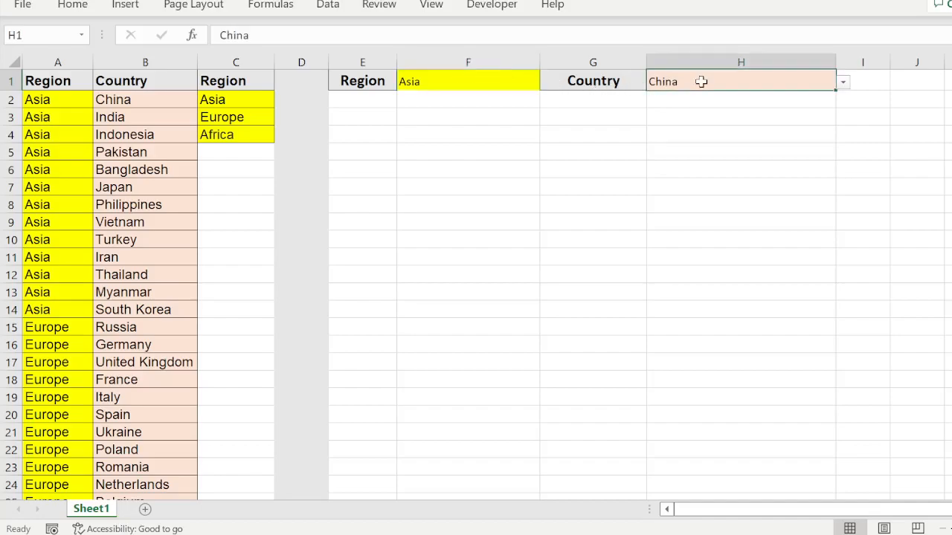
pyautogui.click(489, 80)
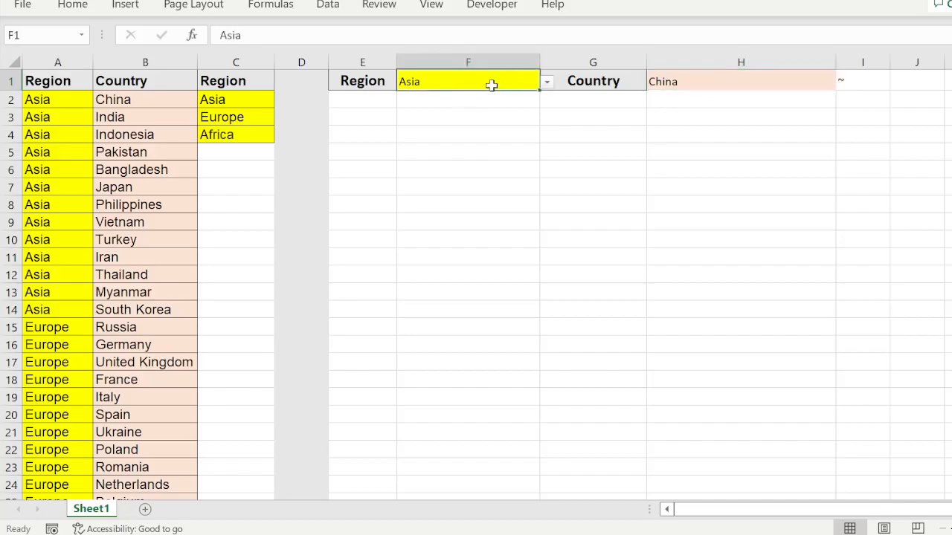
pyautogui.click(473, 136)
pyautogui.write('=')
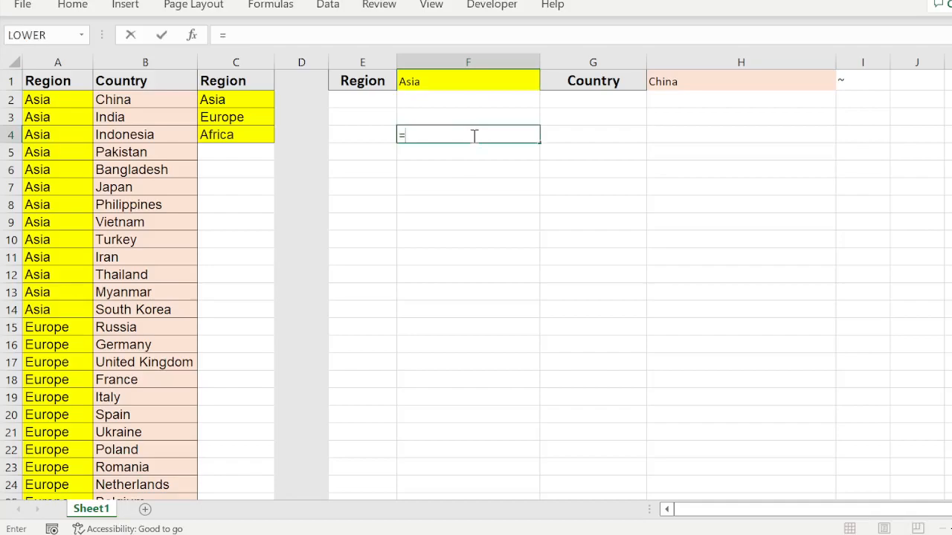
pyautogui.write('indirect')
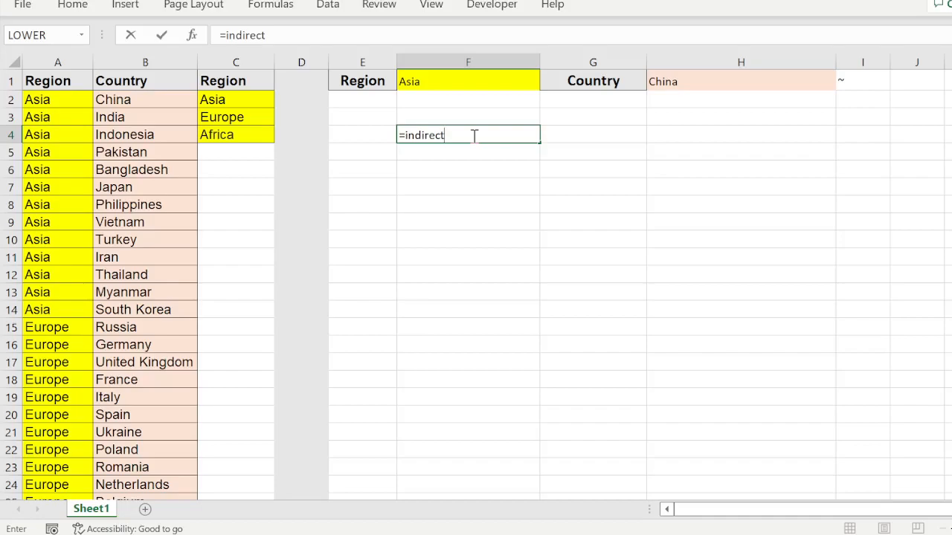
pyautogui.write('("Asia")')
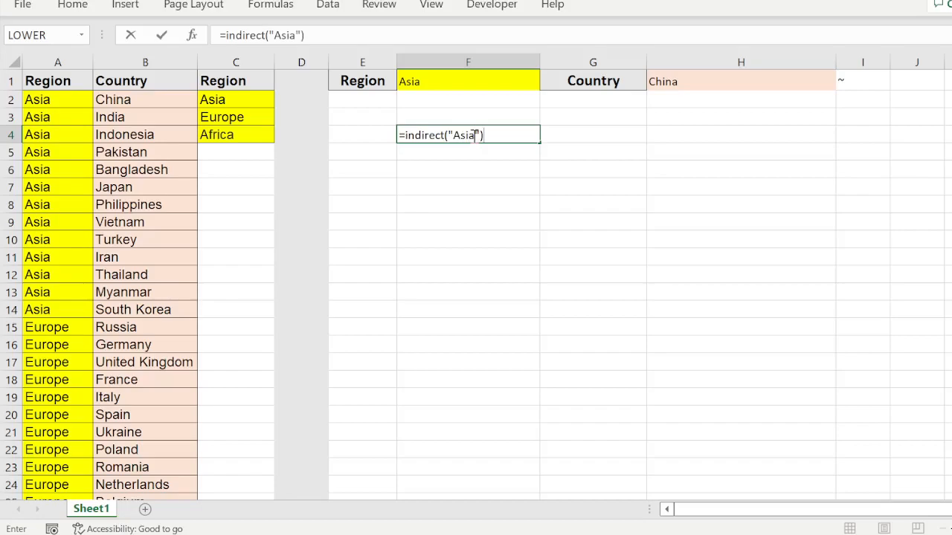
pyautogui.press('Return')
pyautogui.moveTo(453, 133); pyautogui.dragTo(452, 345)
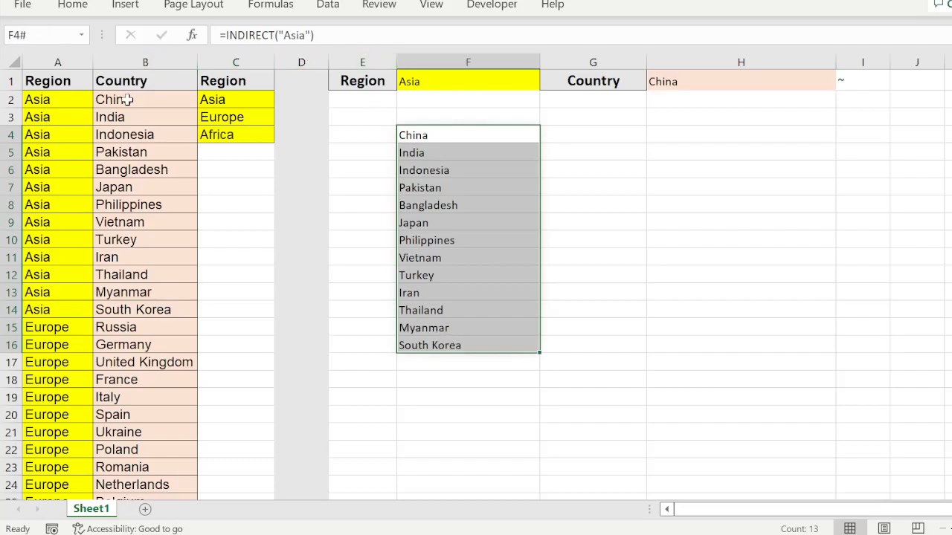
# - Change the trial formula in F4 to =INDIRECT("Europe") and select the list of countries it returns
pyautogui.doubleClick(448, 134)
pyautogui.moveTo(484, 135); pyautogui.dragTo(463, 134)
pyautogui.write('Eur')
pyautogui.write('ope')
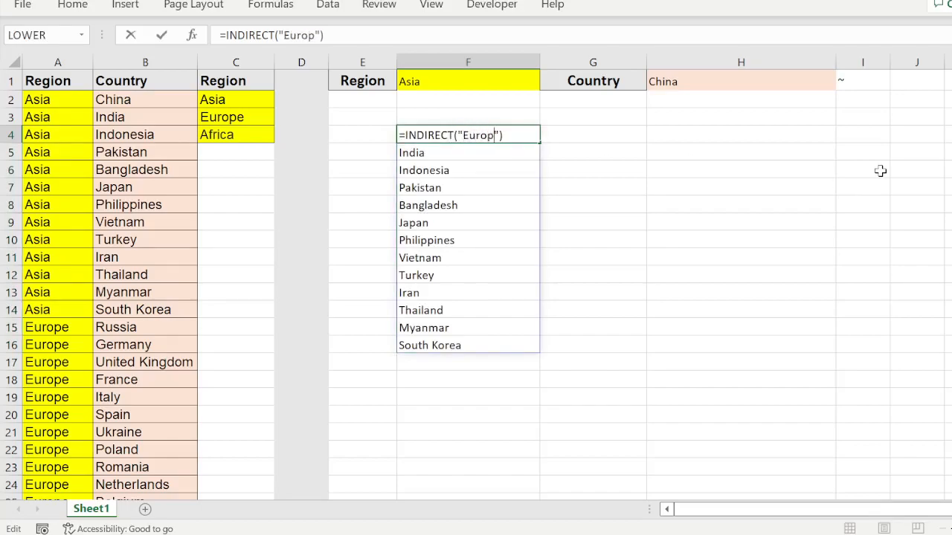
pyautogui.press('Return')
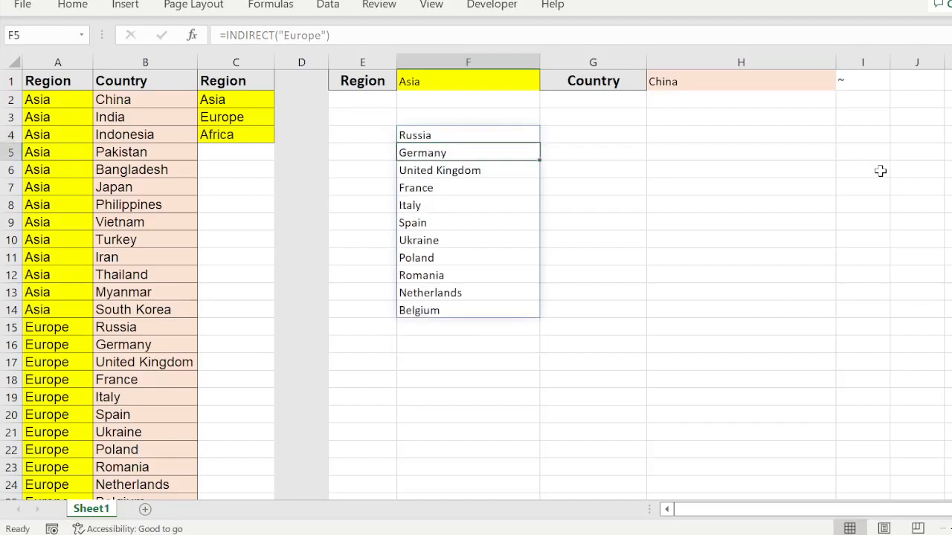
pyautogui.moveTo(488, 132); pyautogui.dragTo(480, 305)
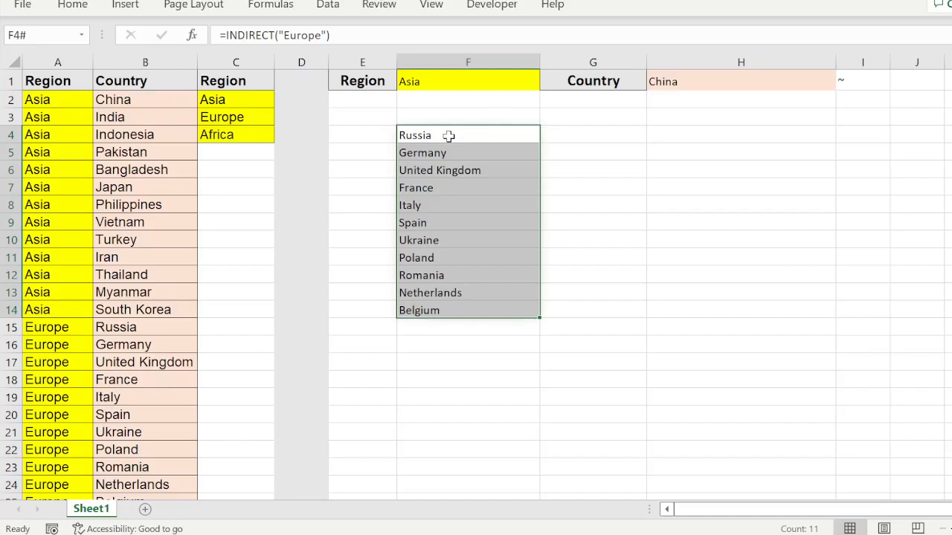
# - Delete the trial INDIRECT formula and its spilled list from F4
pyautogui.moveTo(449, 136); pyautogui.dragTo(453, 299)
pyautogui.press('Delete')
pyautogui.click(492, 130)
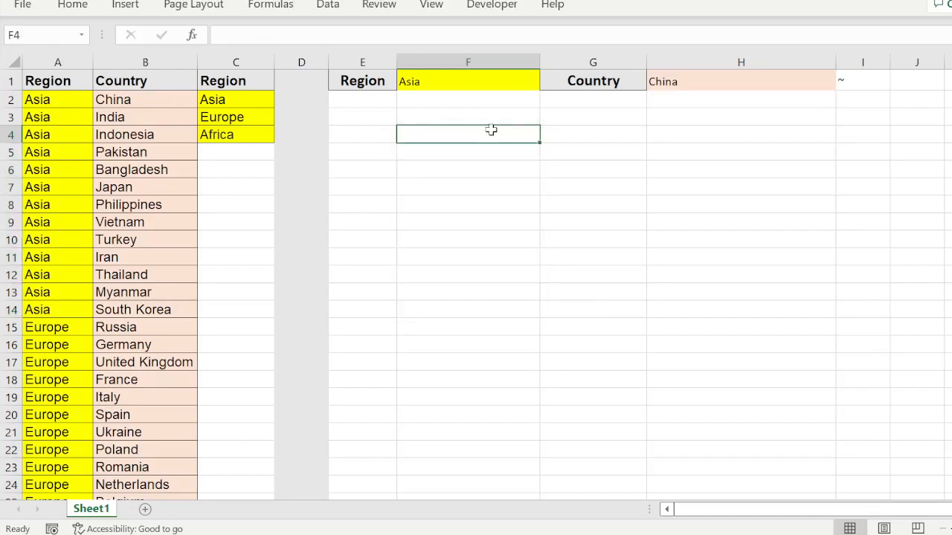
# - Set the data validation list source of H1 to an INDIRECT reference to the region cell F1
pyautogui.click(709, 79)
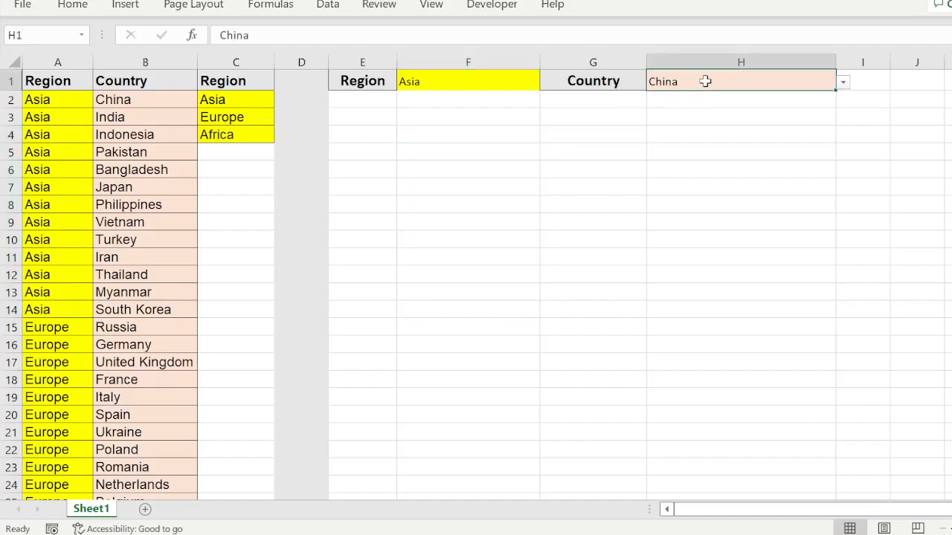
pyautogui.click(334, 4)
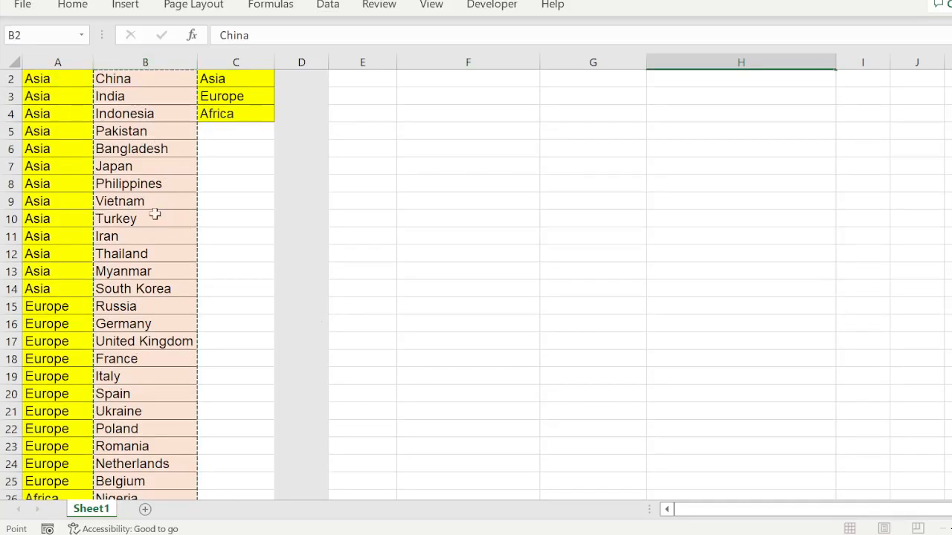
pyautogui.scroll(1, 152, 211)
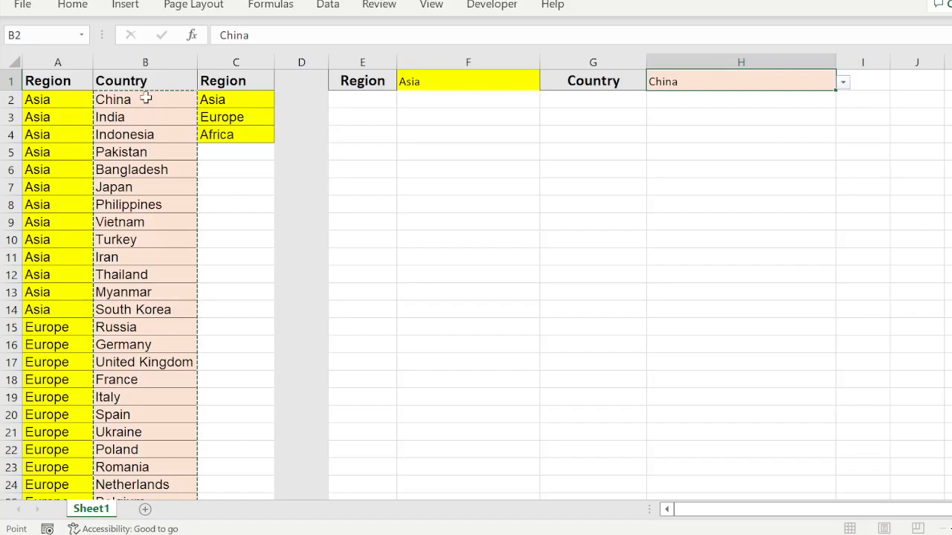
pyautogui.click(416, 312)
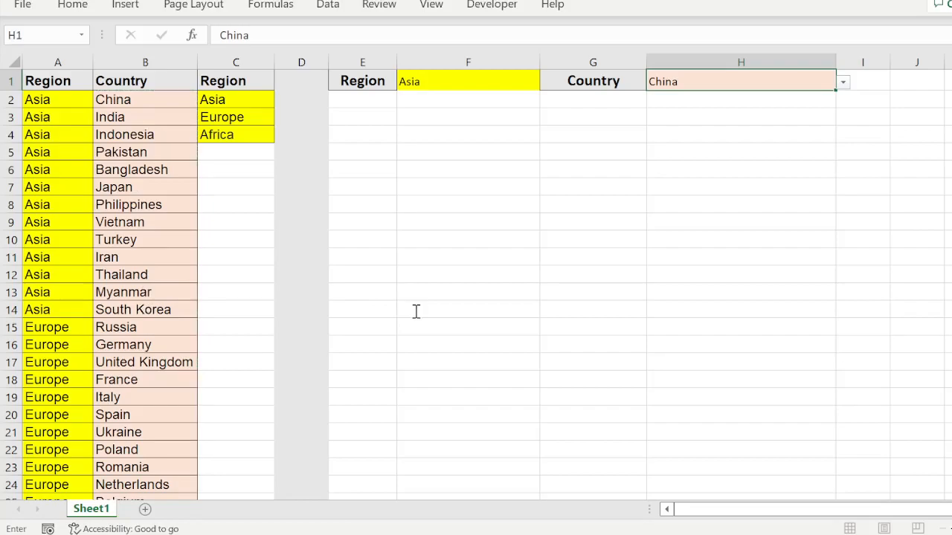
pyautogui.click(481, 81)
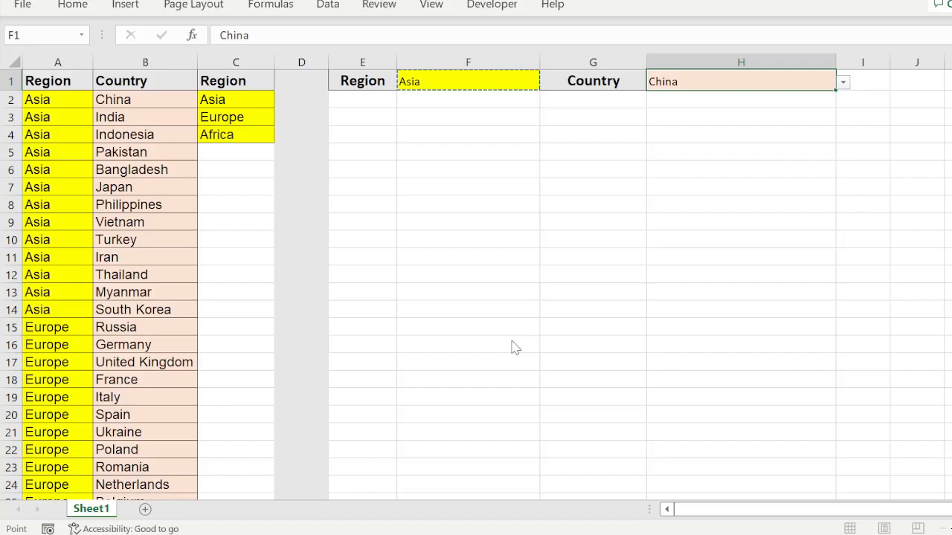
pyautogui.write(',')
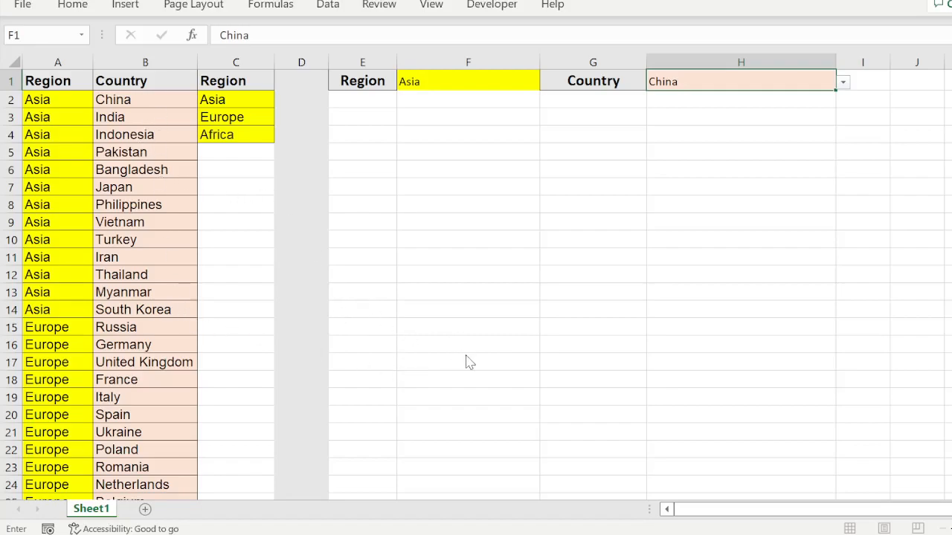
pyautogui.click(545, 400)
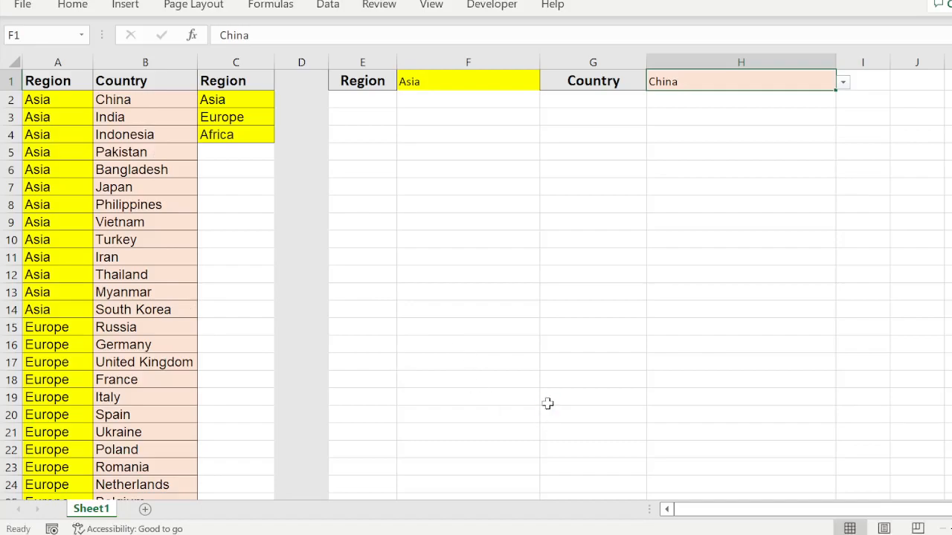
# - Choose Europe as the region in F1 and compare the H1 choices with the European countries in column B
pyautogui.click(502, 85)
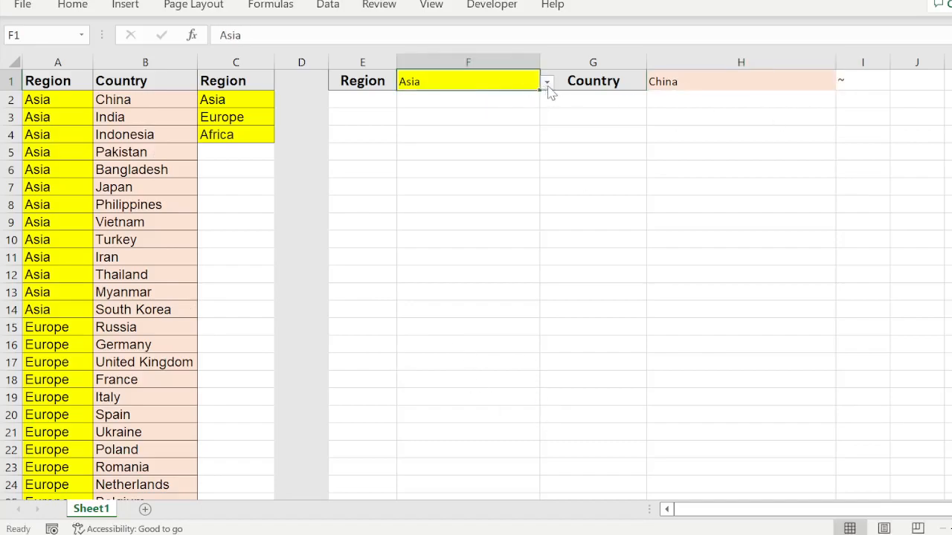
pyautogui.click(467, 106)
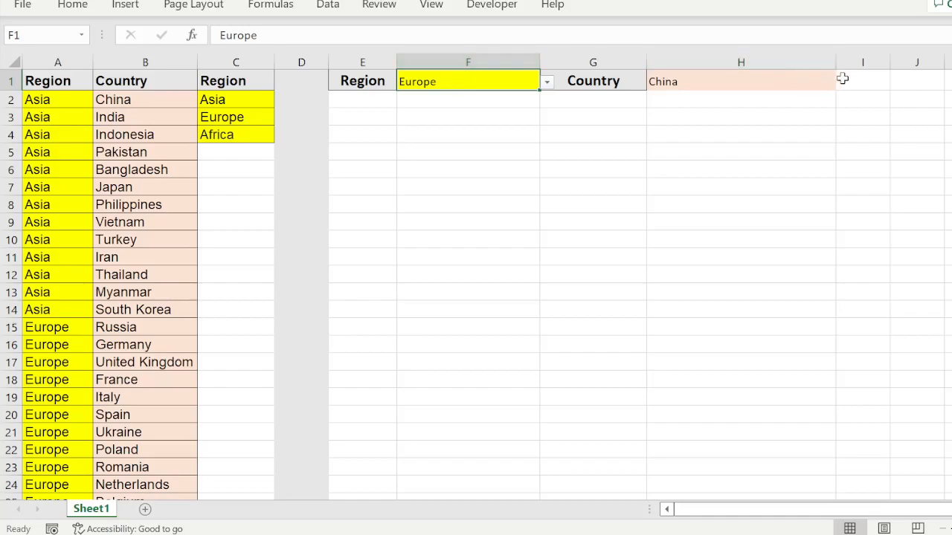
pyautogui.click(809, 80)
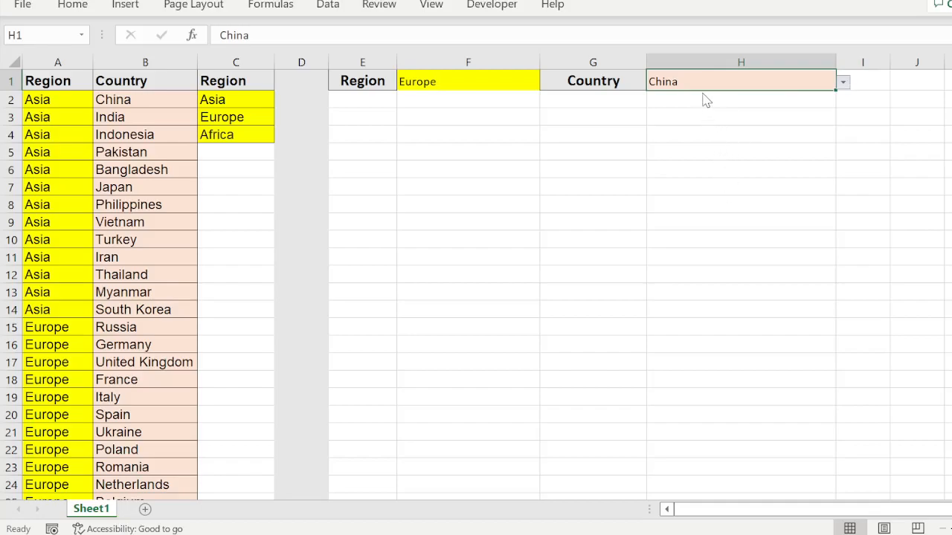
pyautogui.click(111, 331)
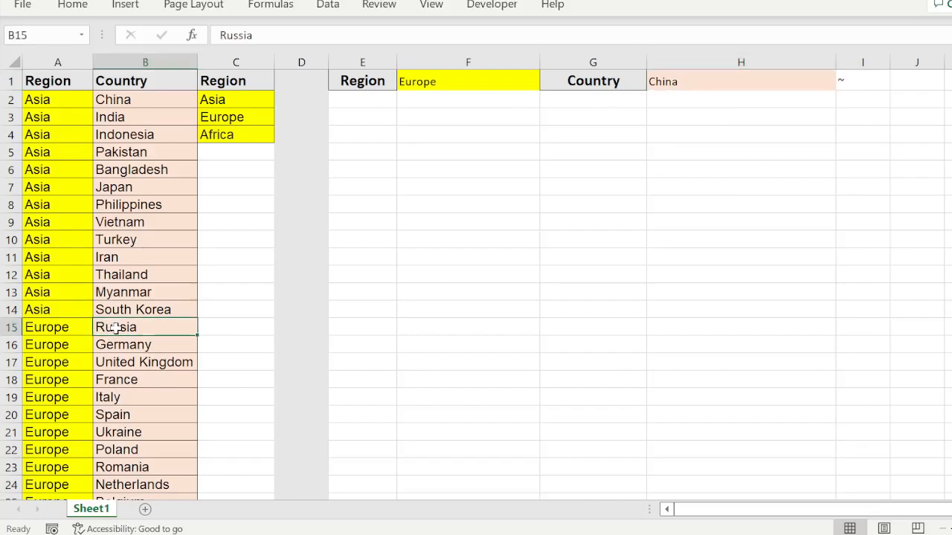
pyautogui.click(844, 79)
pyautogui.click(826, 82)
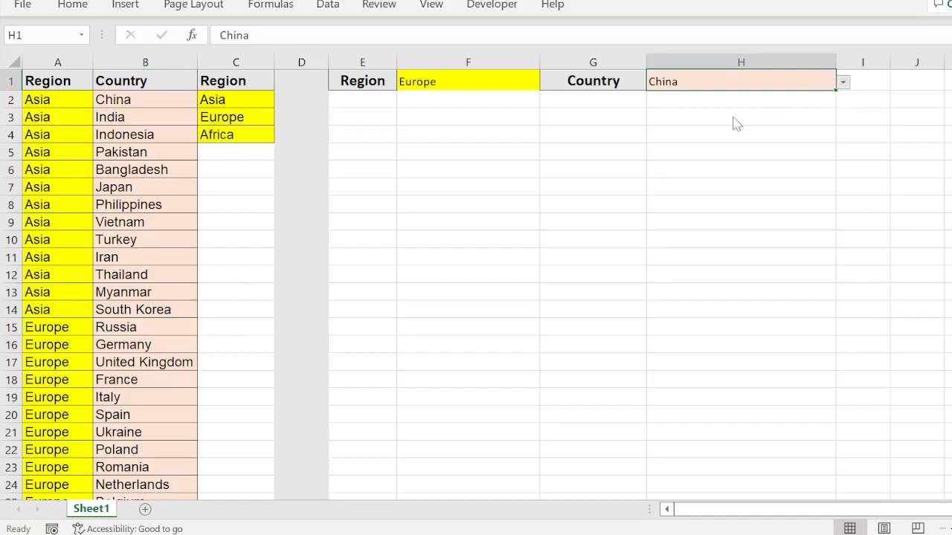
# - Test the country list in H1 by choosing Spain and Belgium in turn
pyautogui.click(703, 97)
pyautogui.click(844, 82)
pyautogui.click(699, 160)
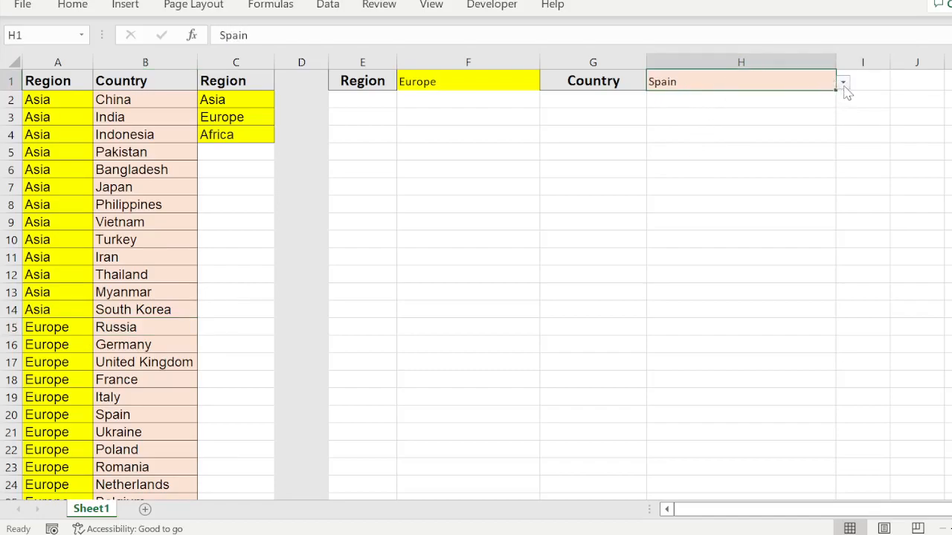
pyautogui.click(844, 84)
pyautogui.click(705, 181)
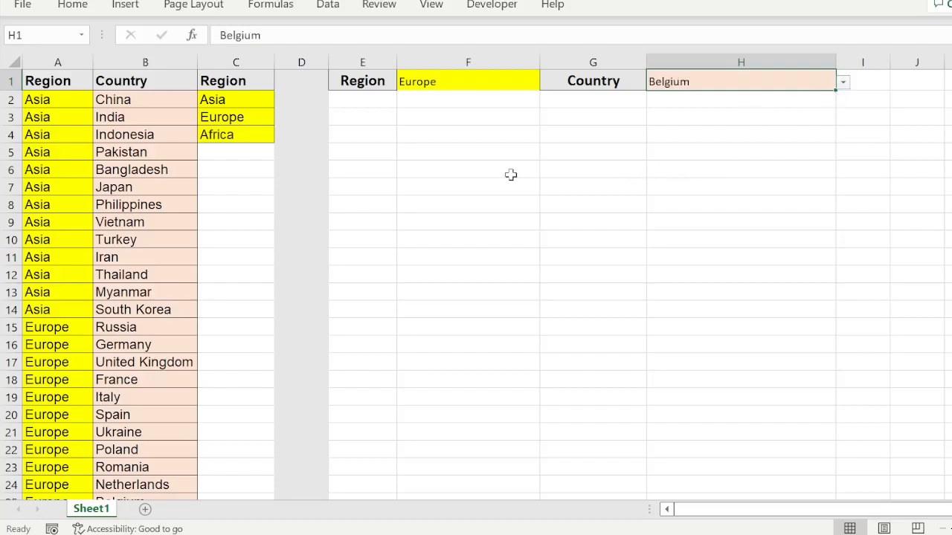
# - Choose Asia as the region in F1 and check the country choices offered in H1
pyautogui.click(484, 82)
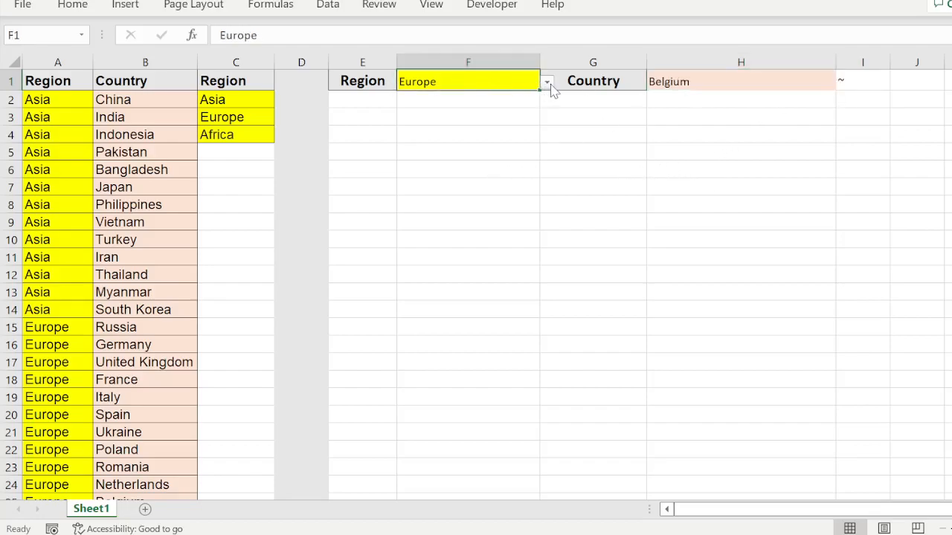
pyautogui.click(479, 98)
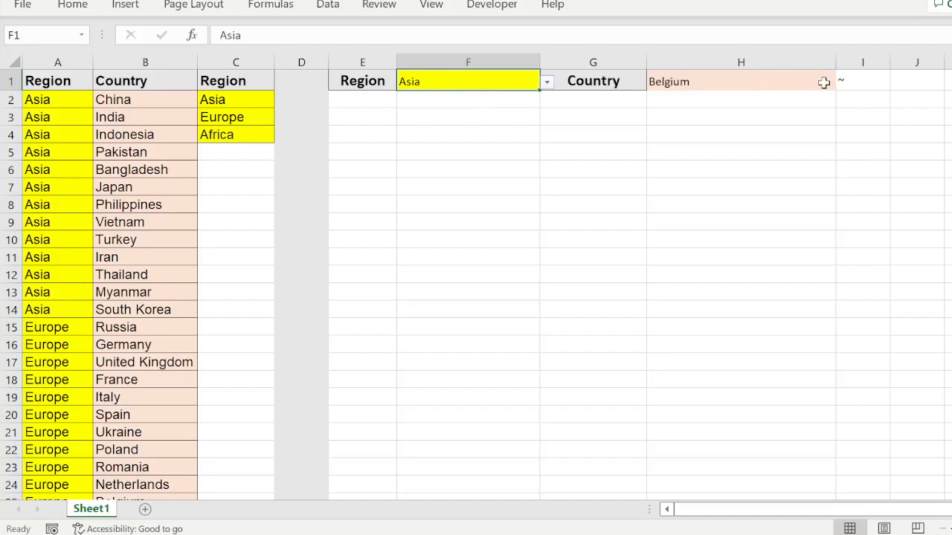
pyautogui.click(821, 82)
pyautogui.click(843, 86)
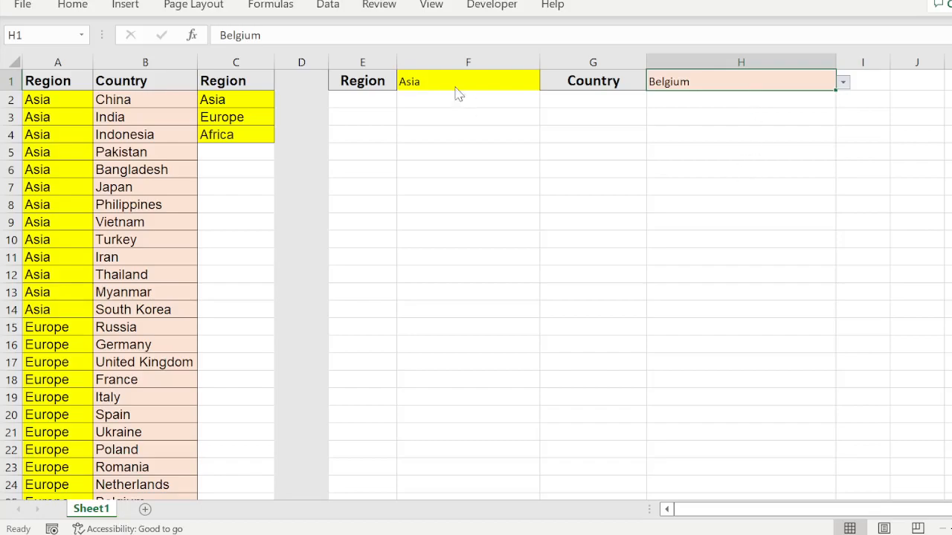
# - Choose Africa as the region in F1 and Kenya as the country in H1
pyautogui.click(512, 81)
pyautogui.click(547, 86)
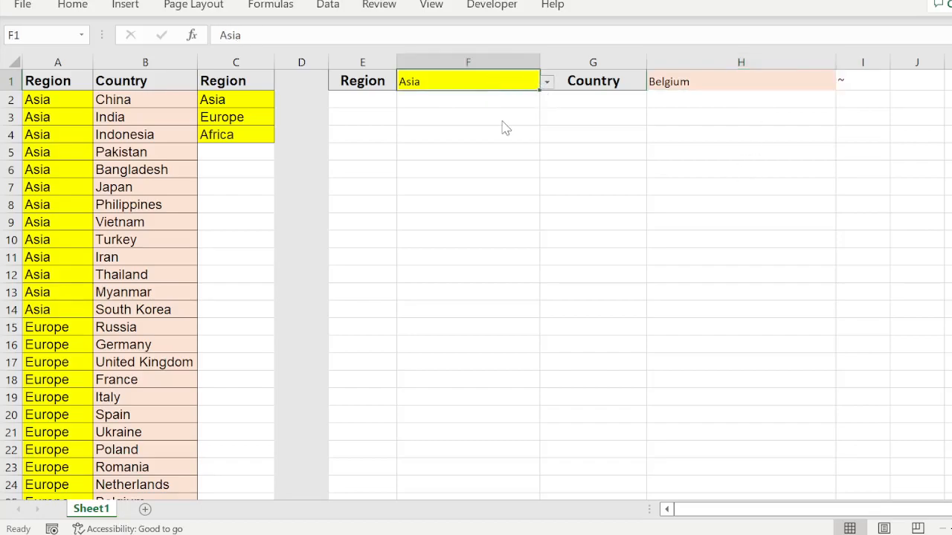
pyautogui.click(503, 123)
pyautogui.click(795, 78)
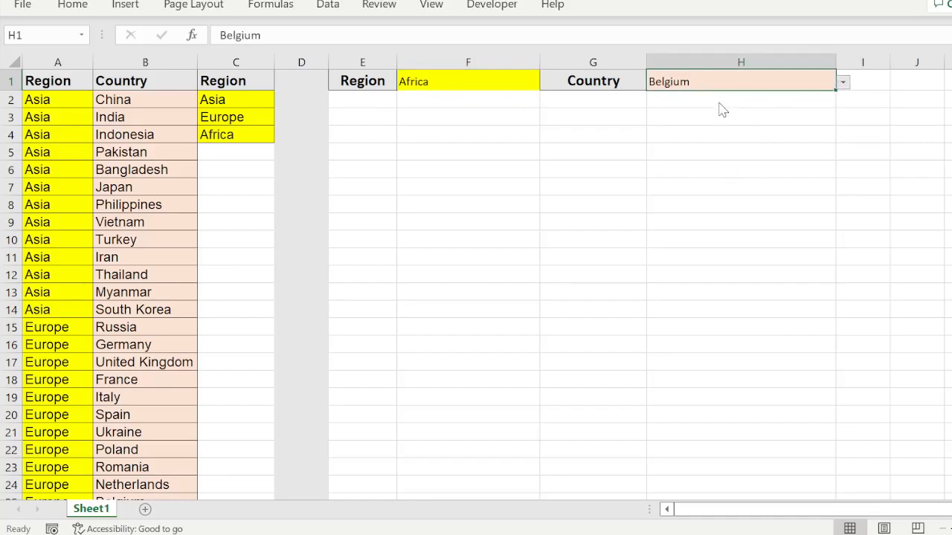
pyautogui.click(729, 169)
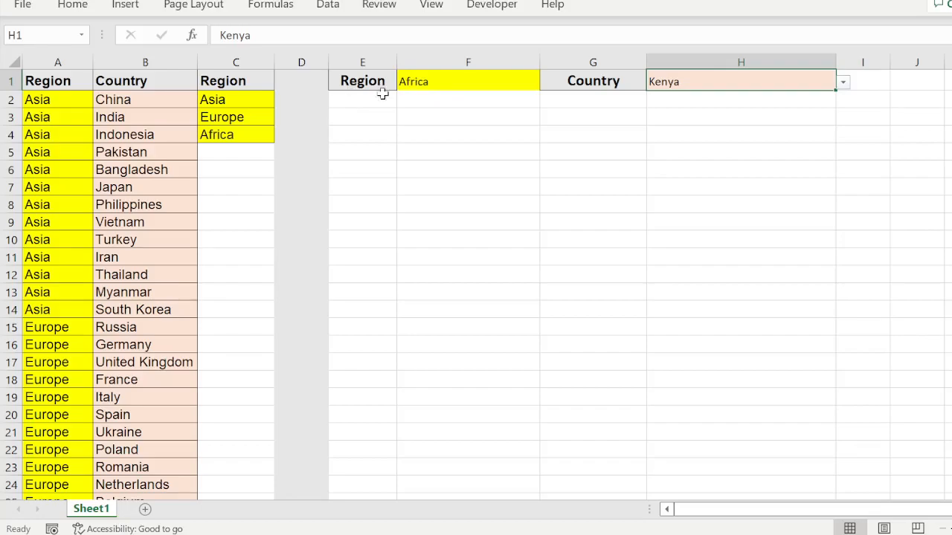
# - Review the region source list C2:C4 behind F1 and the Asia named range B2:B14 behind H1
pyautogui.click(521, 82)
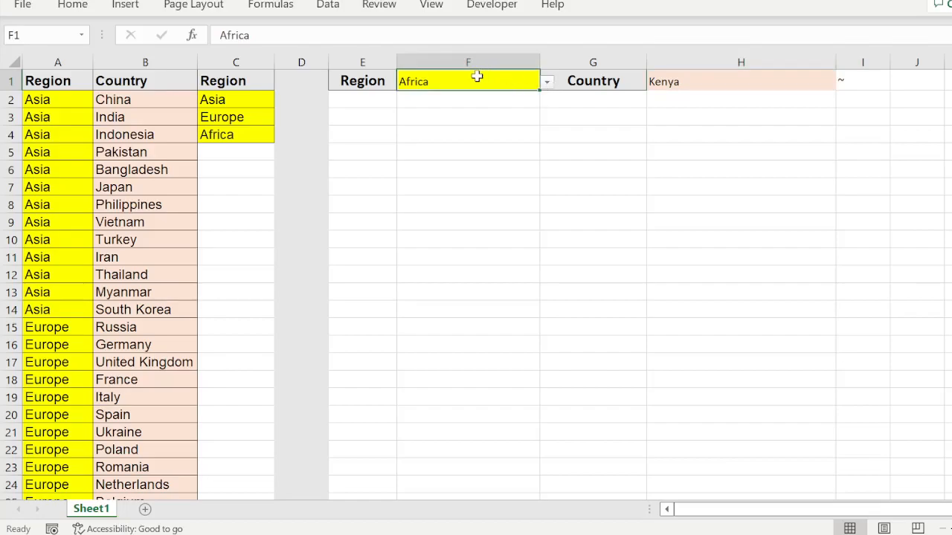
pyautogui.moveTo(257, 99); pyautogui.dragTo(261, 143)
pyautogui.click(258, 100)
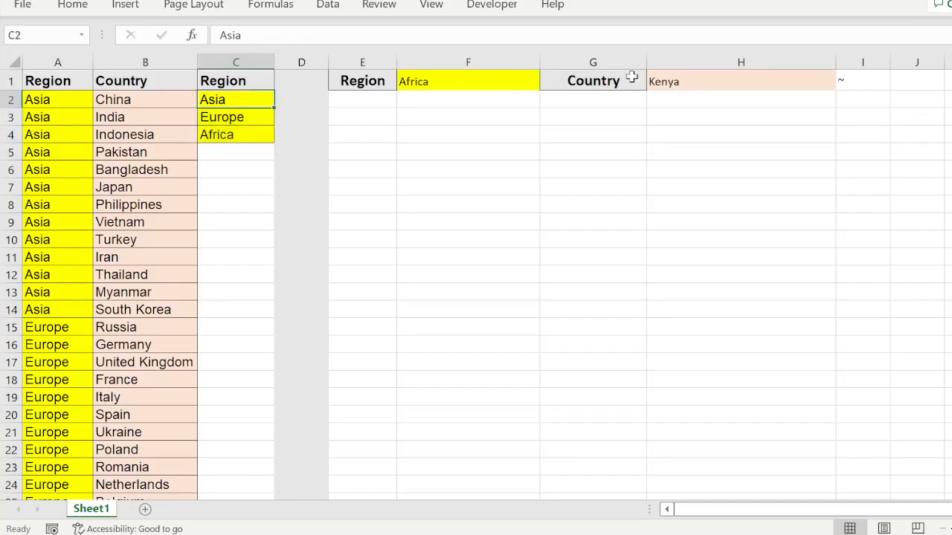
pyautogui.click(699, 77)
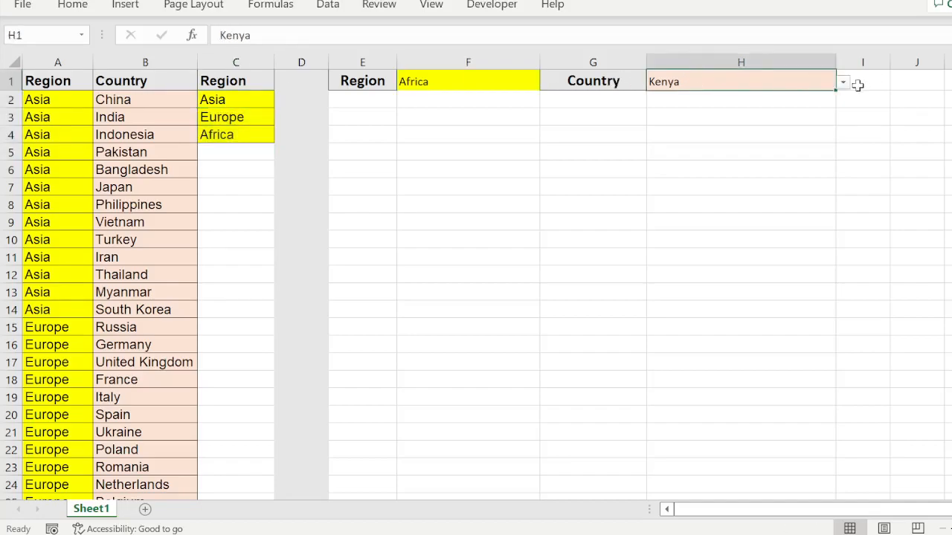
pyautogui.moveTo(136, 97); pyautogui.dragTo(161, 308)
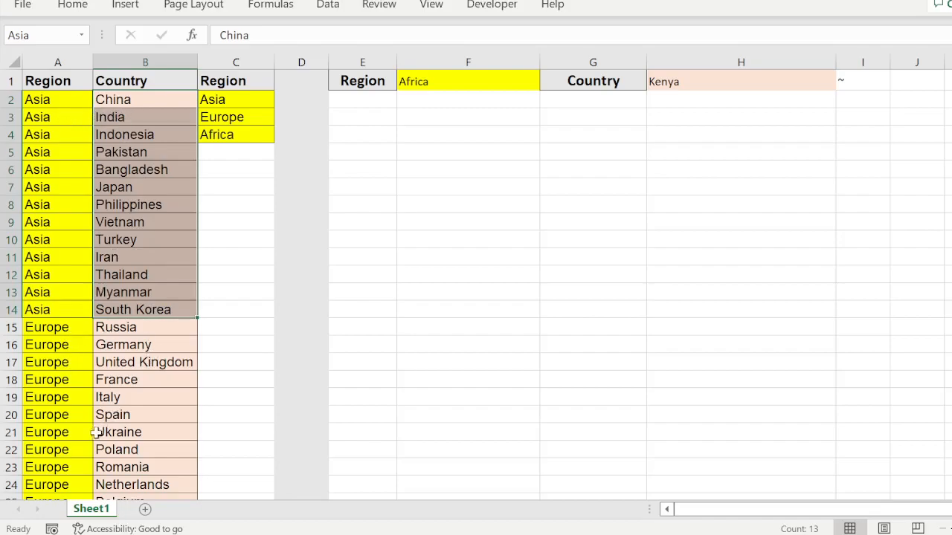
# - Open the data validation settings of the country cell H1
pyautogui.click(735, 84)
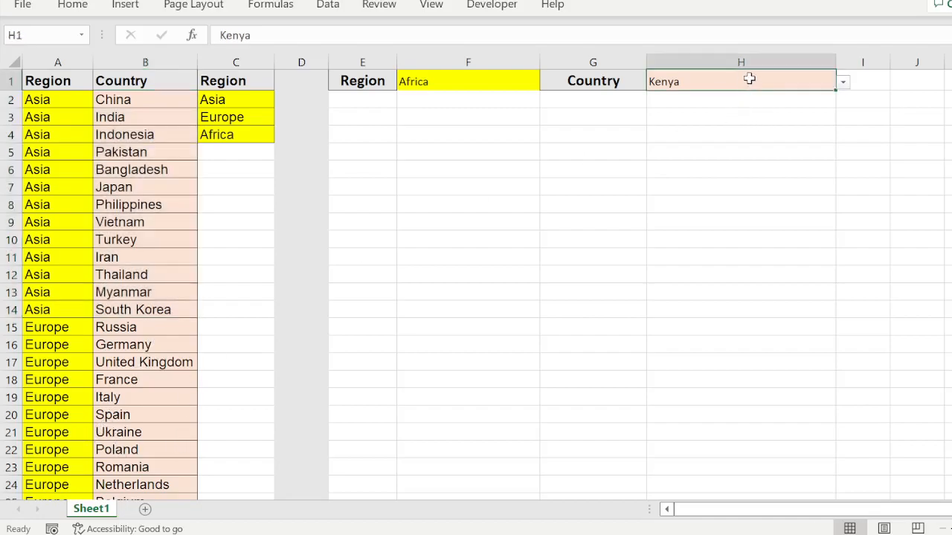
pyautogui.click(328, 6)
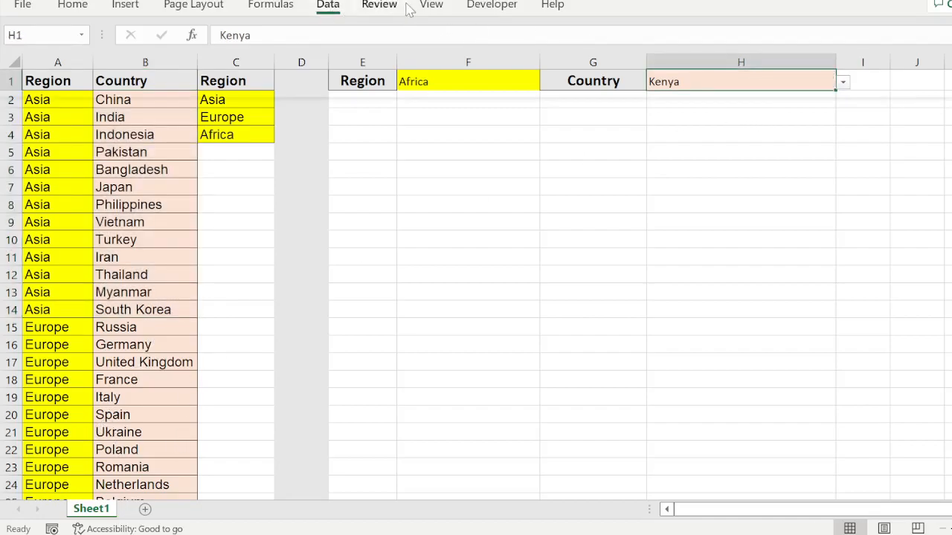